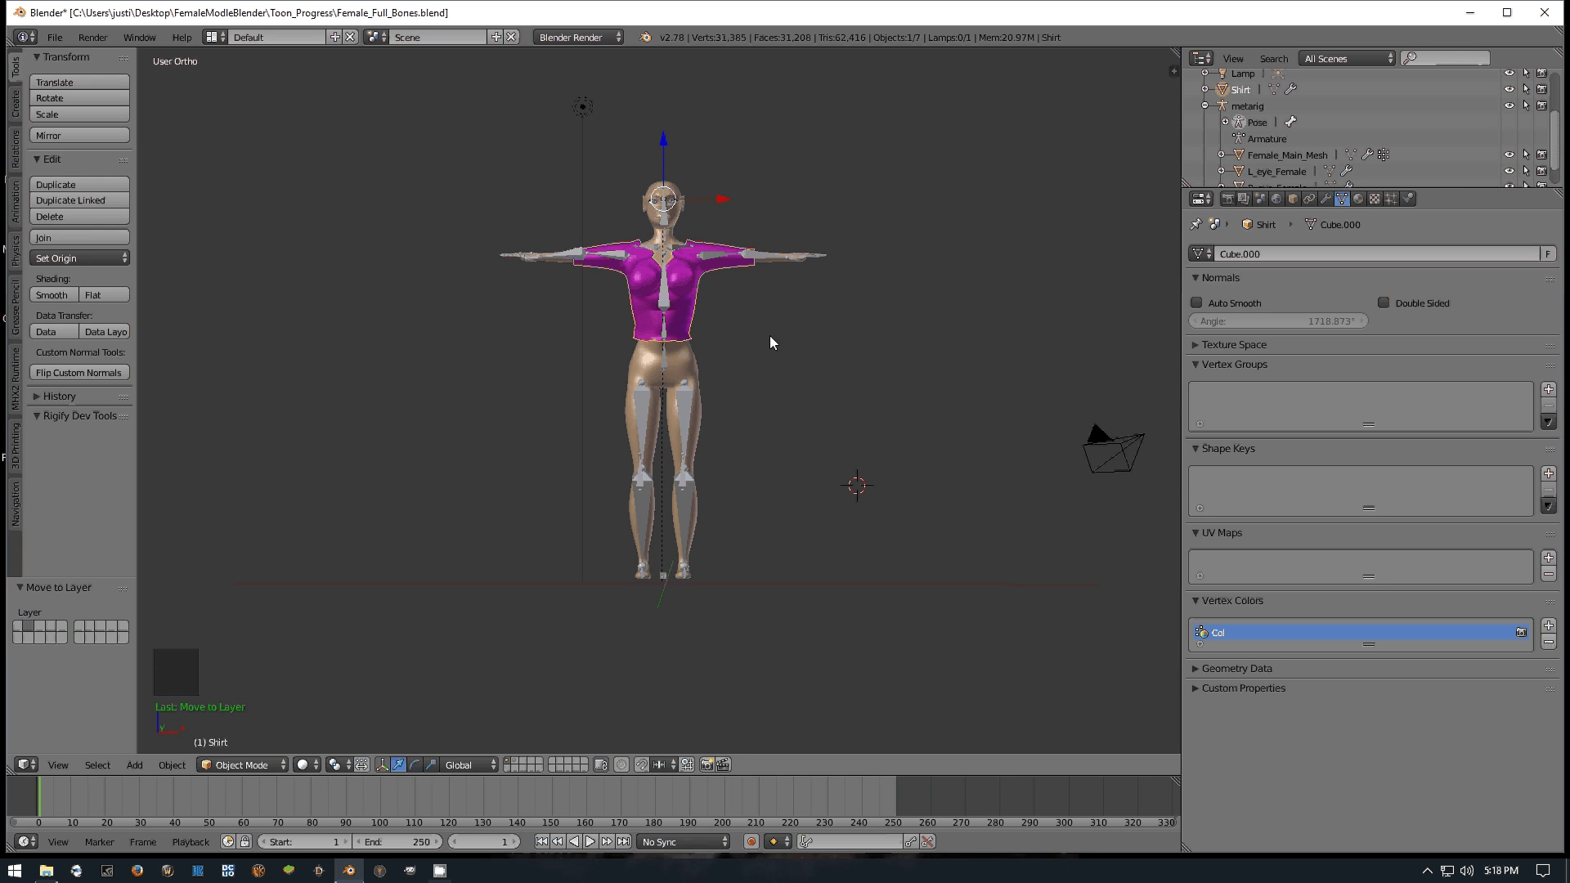
pyautogui.scroll(1, 763, 356)
pyautogui.scroll(-1, 763, 357)
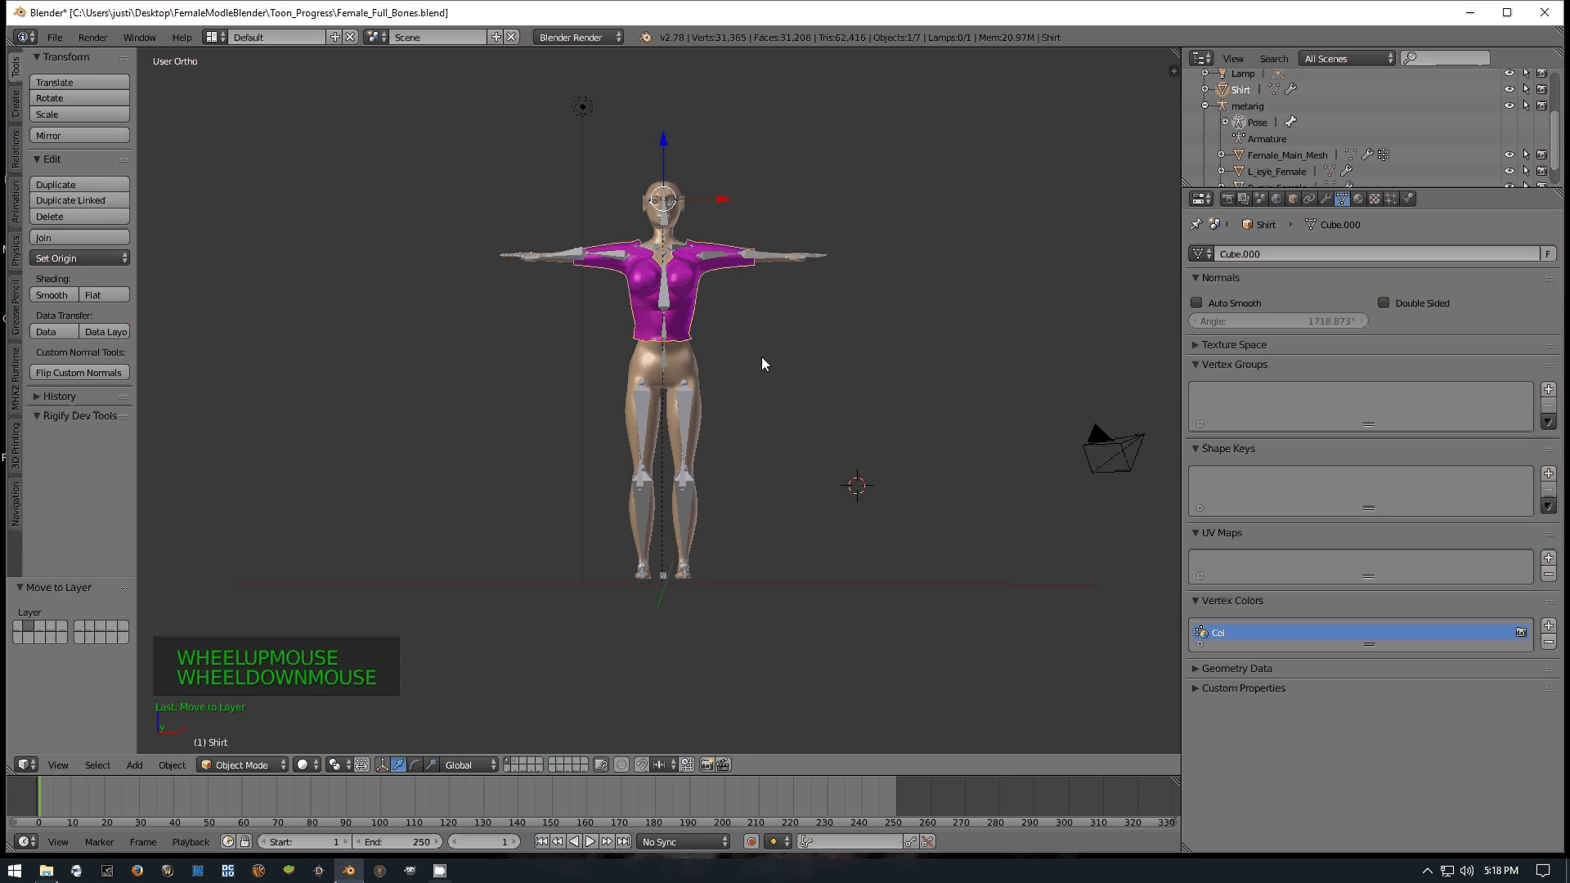
pyautogui.scroll(-1, 762, 356)
pyautogui.moveTo(757, 357); pyautogui.dragTo(759, 356, button='middle')
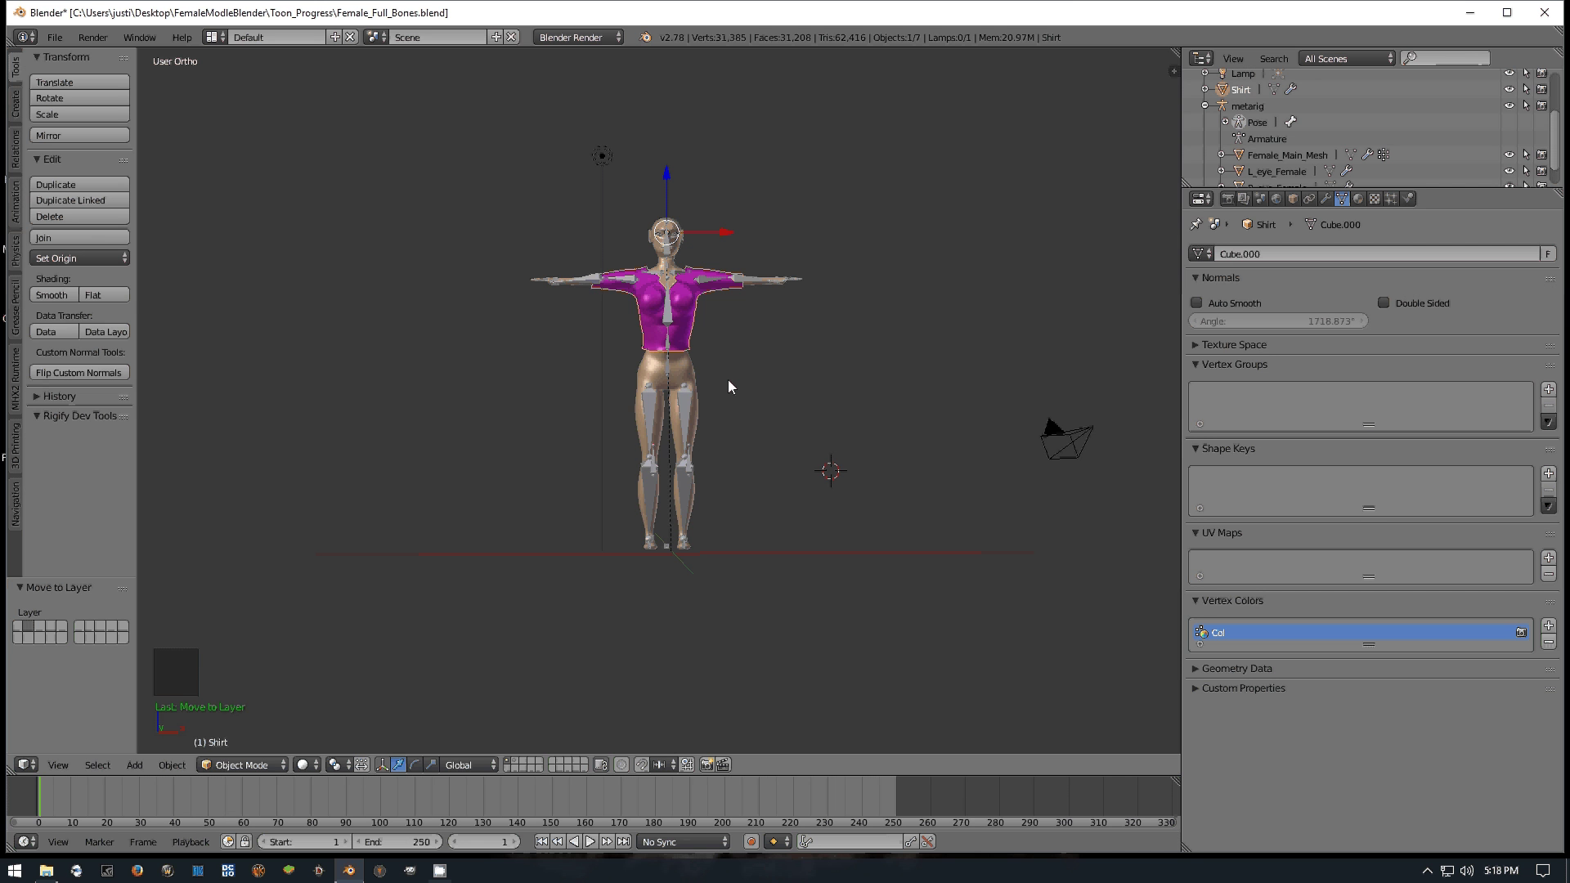
pyautogui.scroll(1, 728, 379)
pyautogui.scroll(-1, 728, 380)
pyautogui.moveTo(733, 379)
pyautogui.mouseDown(button='middle')
pyautogui.moveTo(701, 366)
pyautogui.moveTo(760, 366)
pyautogui.moveTo(735, 376)
pyautogui.mouseUp(button='middle')
pyautogui.scroll(1, 735, 376)
pyautogui.scroll(-1, 735, 376)
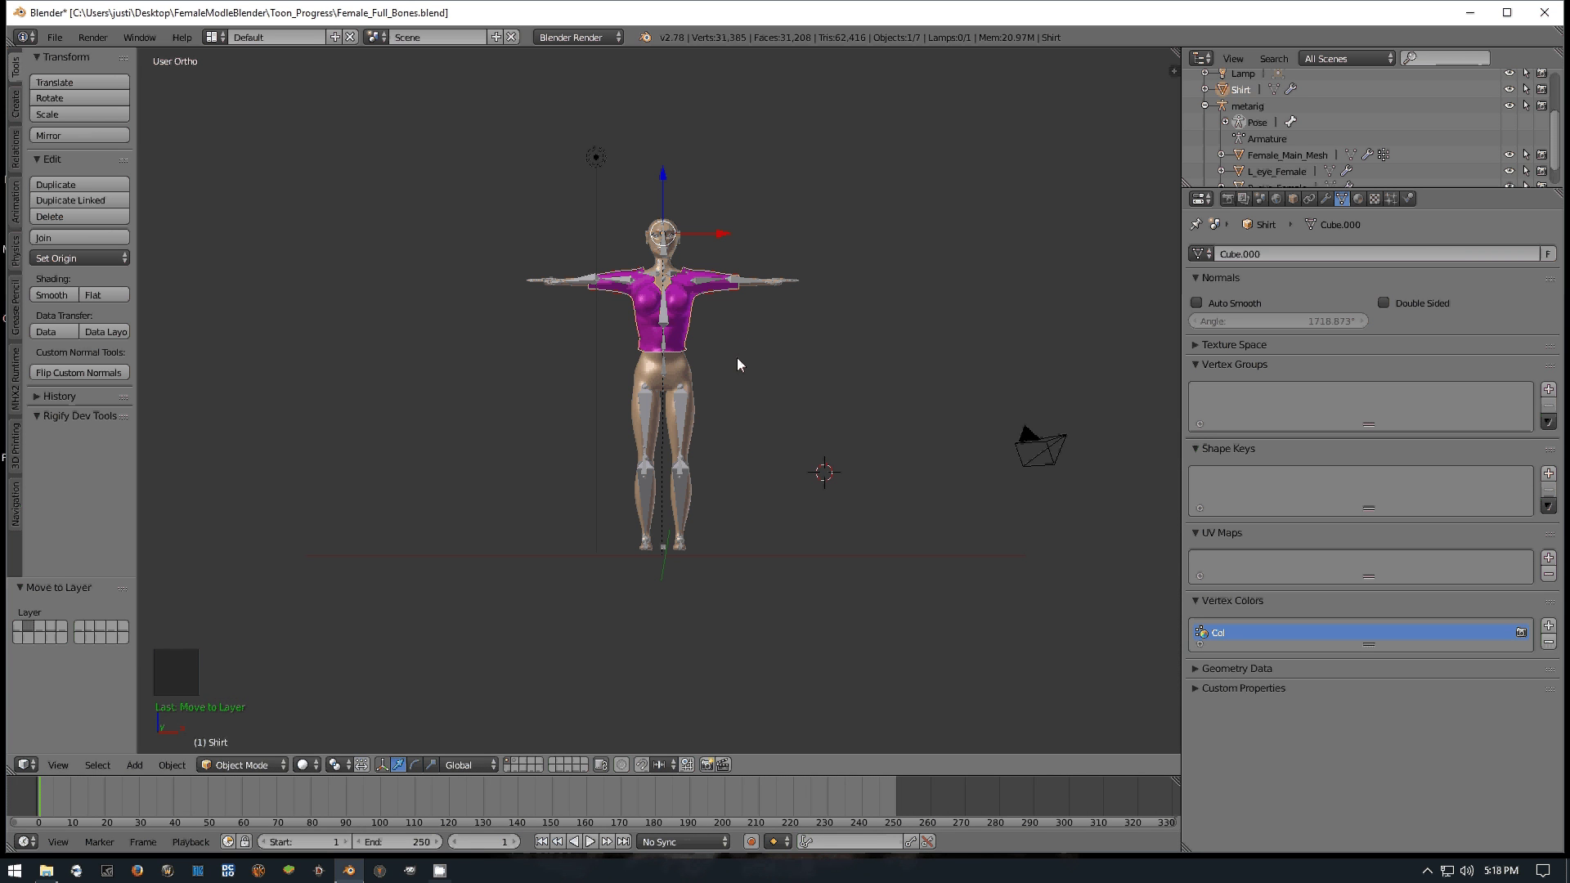
pyautogui.scroll(-1, 739, 362)
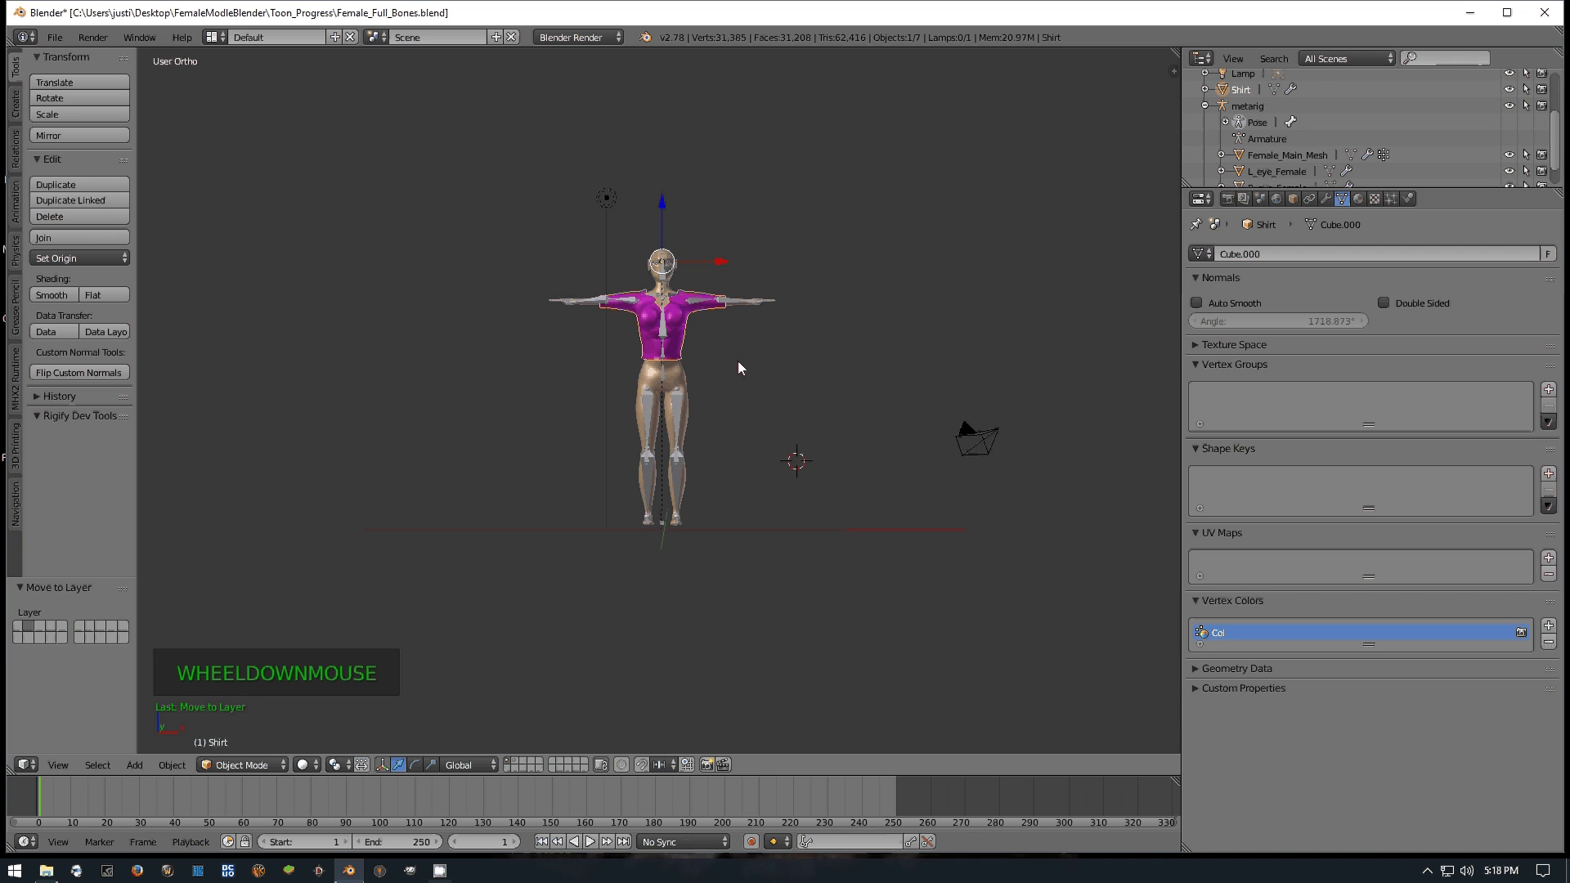
pyautogui.scroll(1, 738, 362)
# Try rotating the rig's chest bone about the X axis to test whether the shirt follows the body, and cancel the rotation
pyautogui.moveTo(739, 363); pyautogui.dragTo(639, 382, button='middle')
pyautogui.scroll(3, 594, 391)
pyautogui.scroll(-3, 599, 384)
pyautogui.rightClick(615, 302)
pyautogui.scroll(2, 715, 327)
pyautogui.scroll(-1, 636, 344)
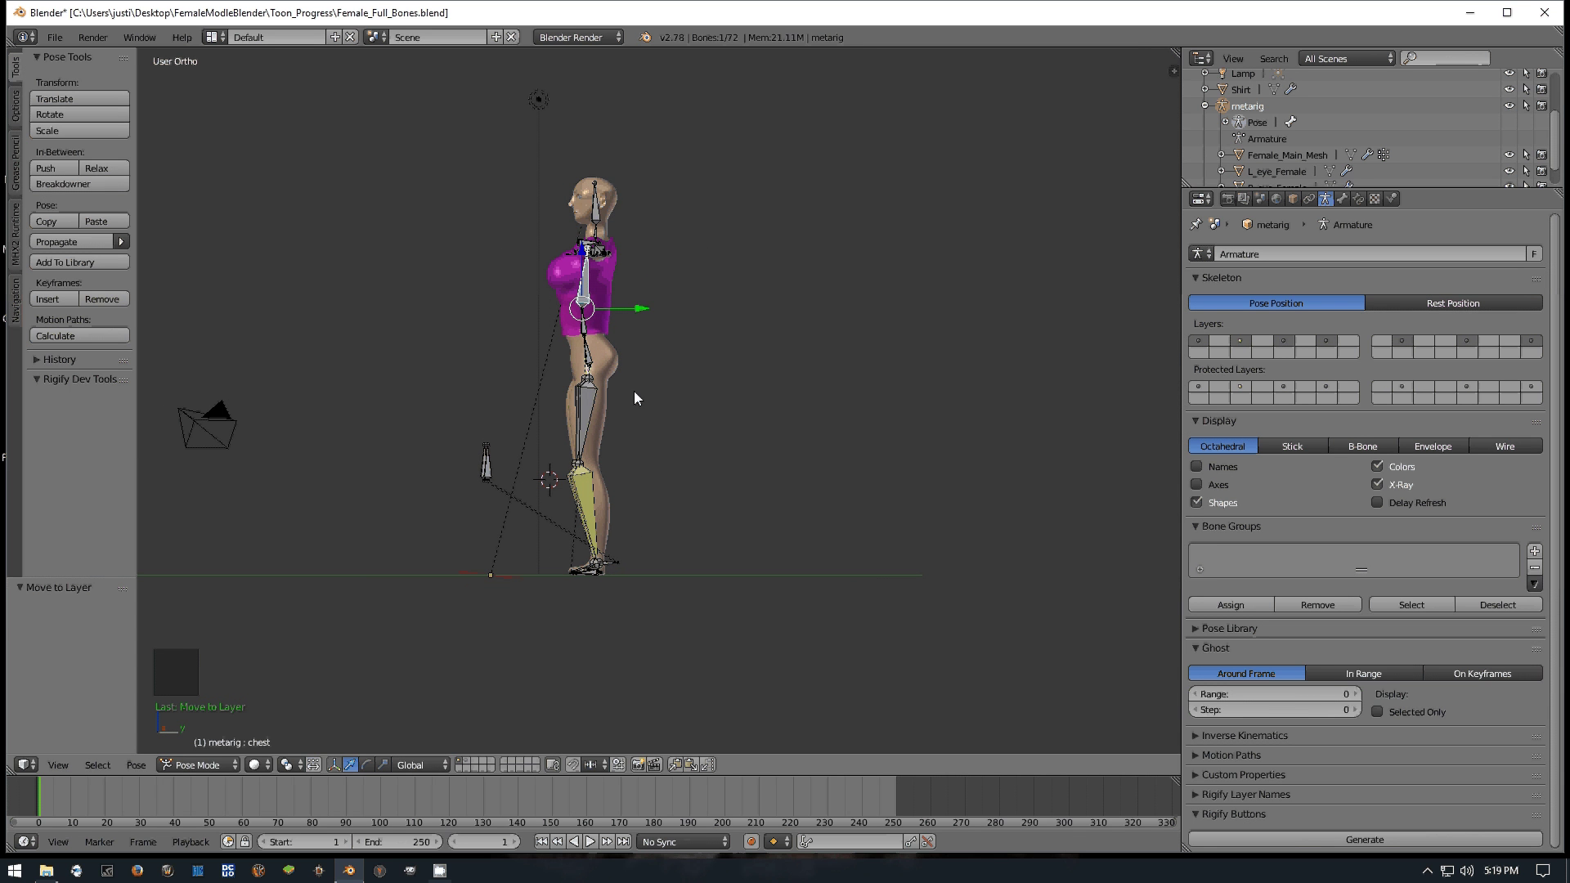
pyautogui.press('r')
pyautogui.press('x')
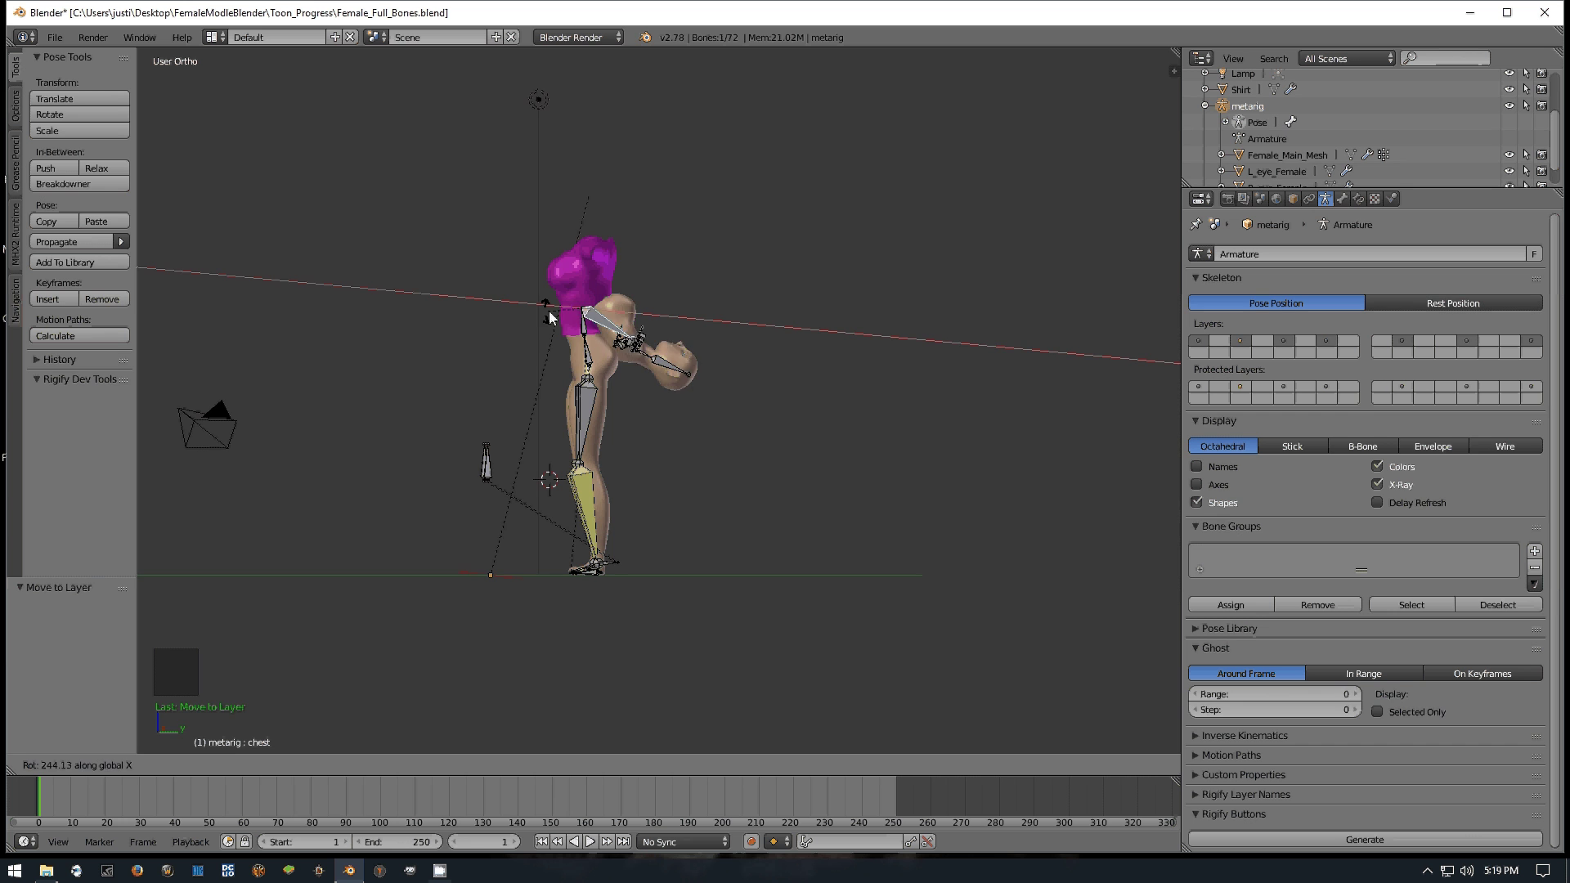
pyautogui.press('Escape')
pyautogui.moveTo(564, 327); pyautogui.dragTo(712, 422, button='middle')
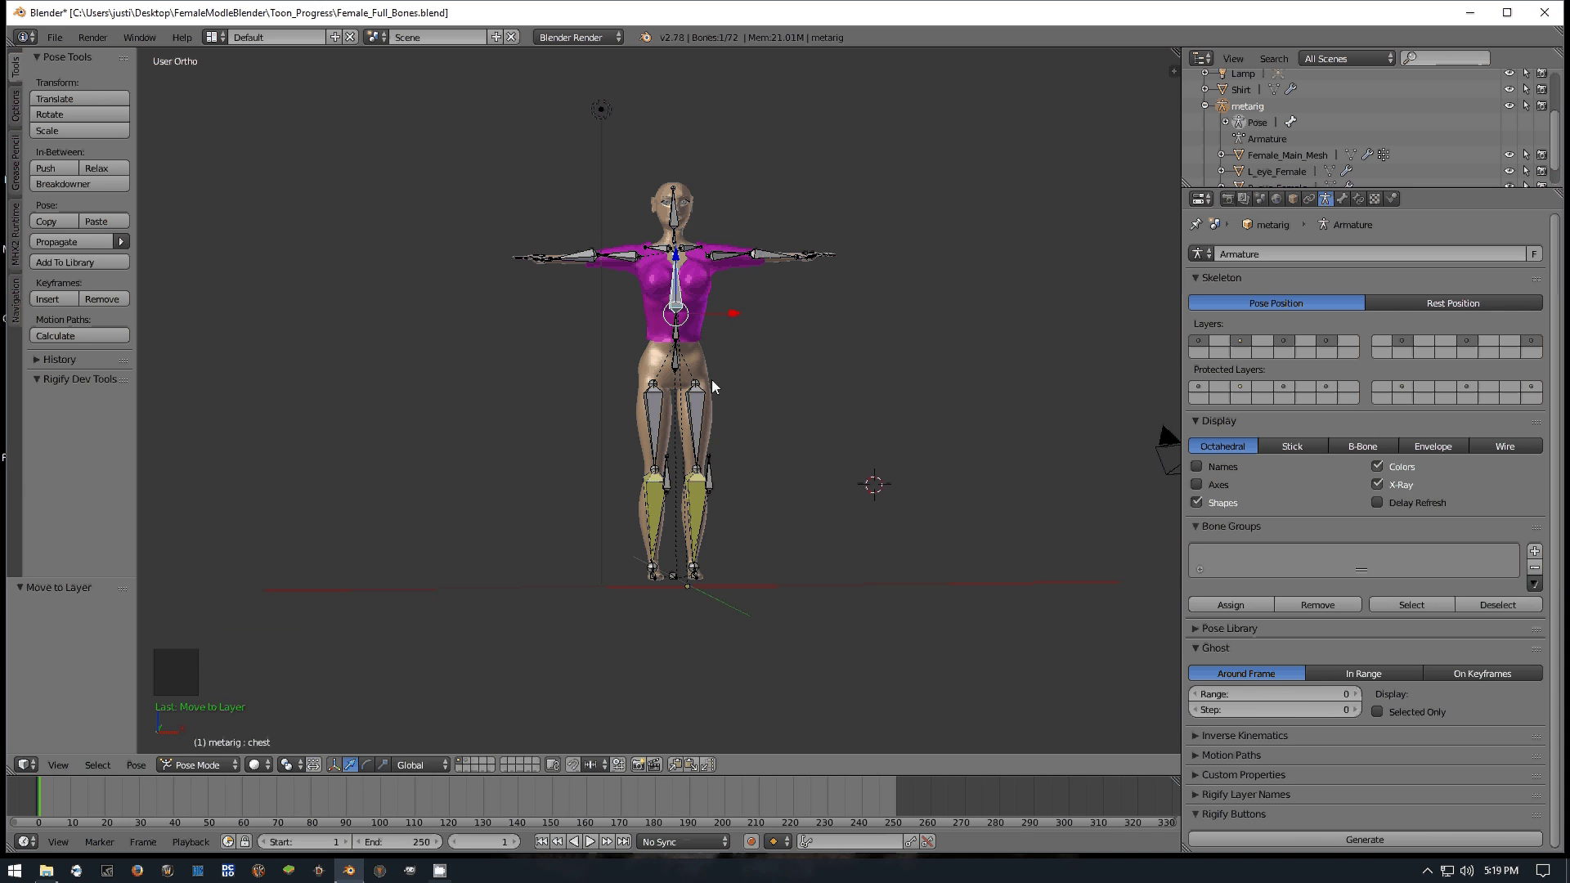
# Switch the metarig armature from Pose Mode to Object Mode
pyautogui.scroll(1, 716, 382)
pyautogui.moveTo(716, 383); pyautogui.dragTo(715, 382, button='middle')
pyautogui.scroll(-1, 716, 383)
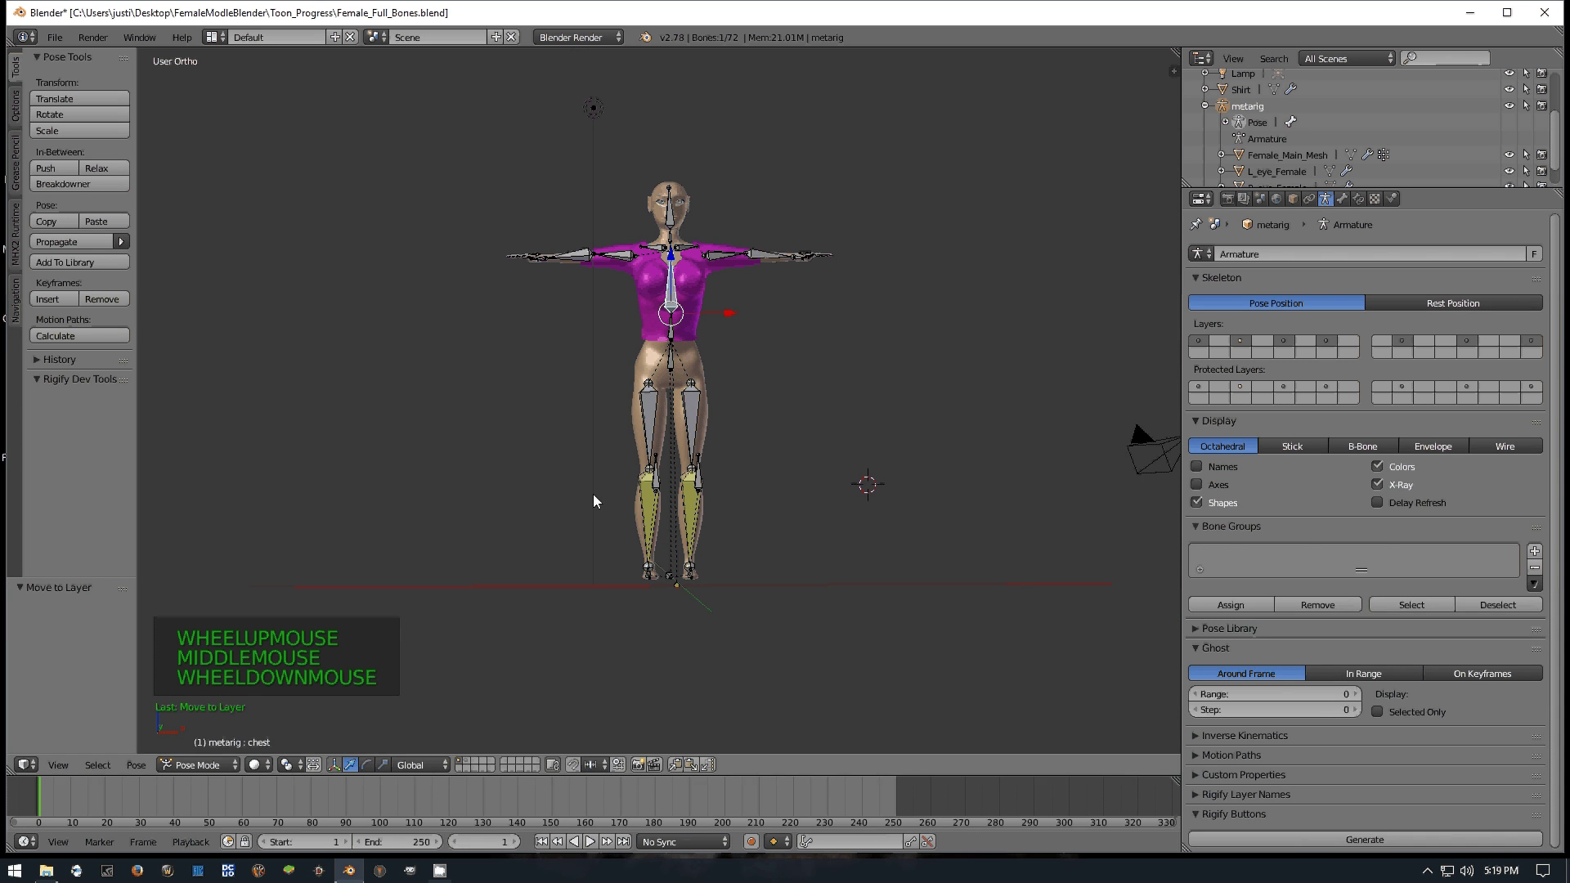
pyautogui.click(198, 765)
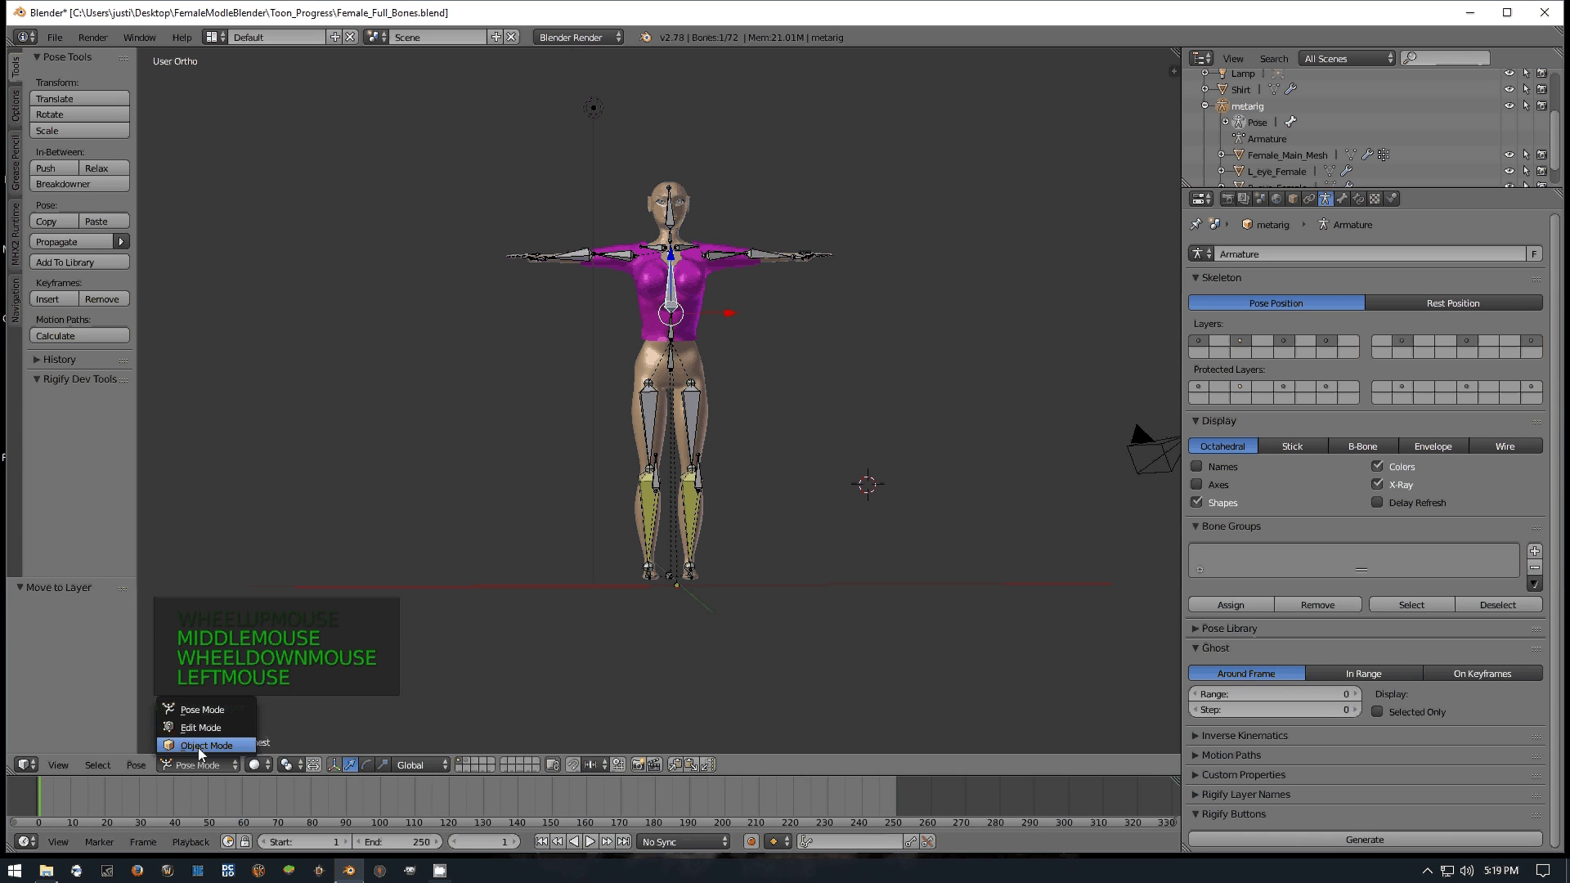
pyautogui.click(198, 746)
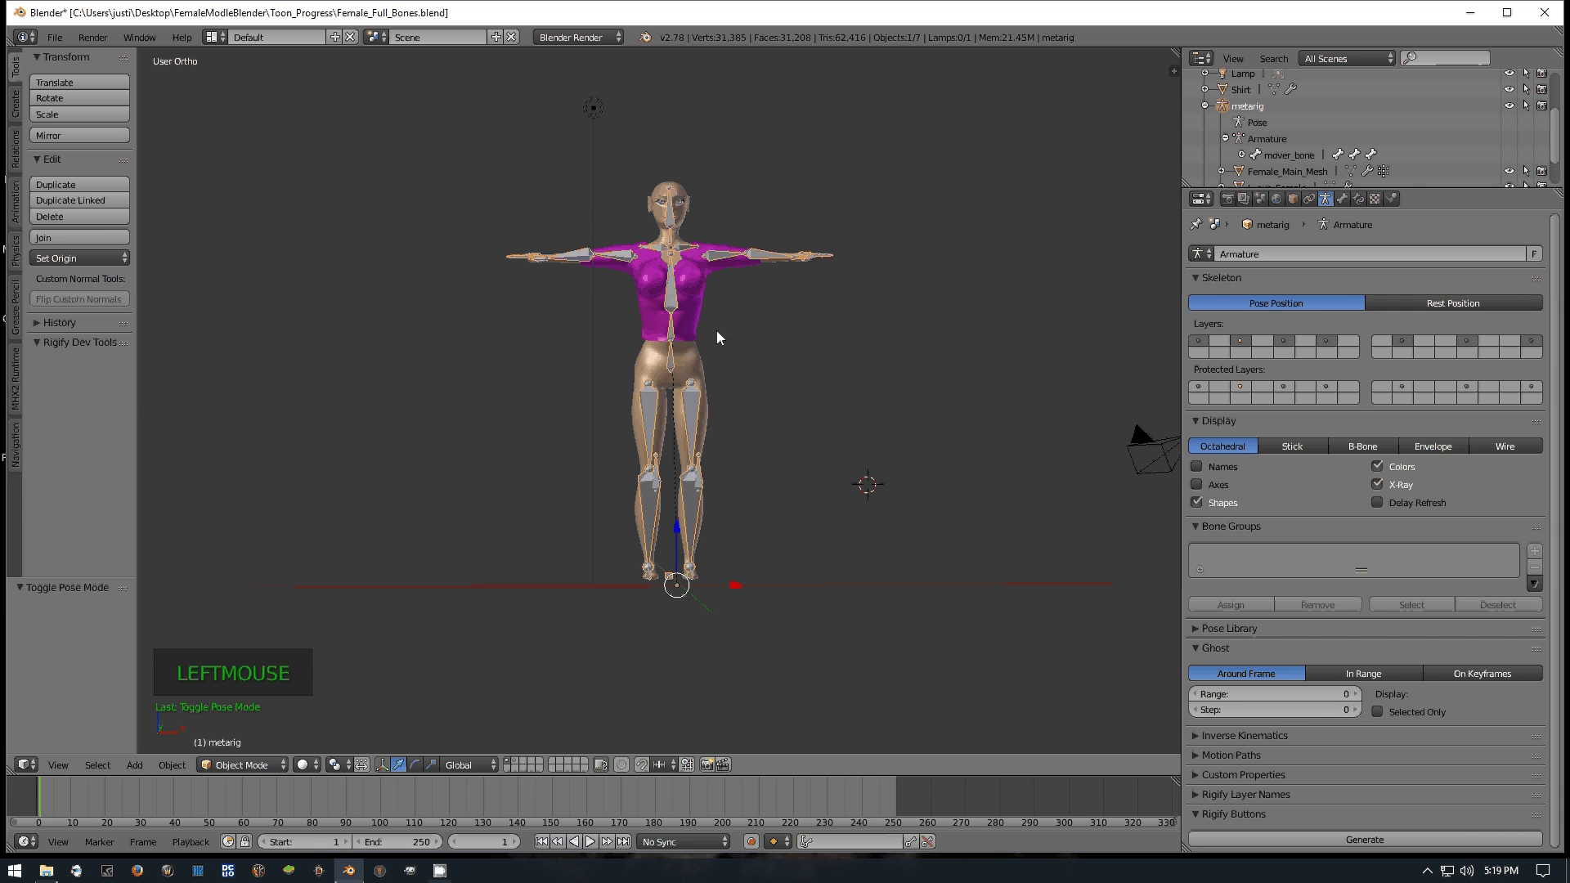
# Add a Data Transfer modifier to the shirt
pyautogui.rightClick(690, 316)
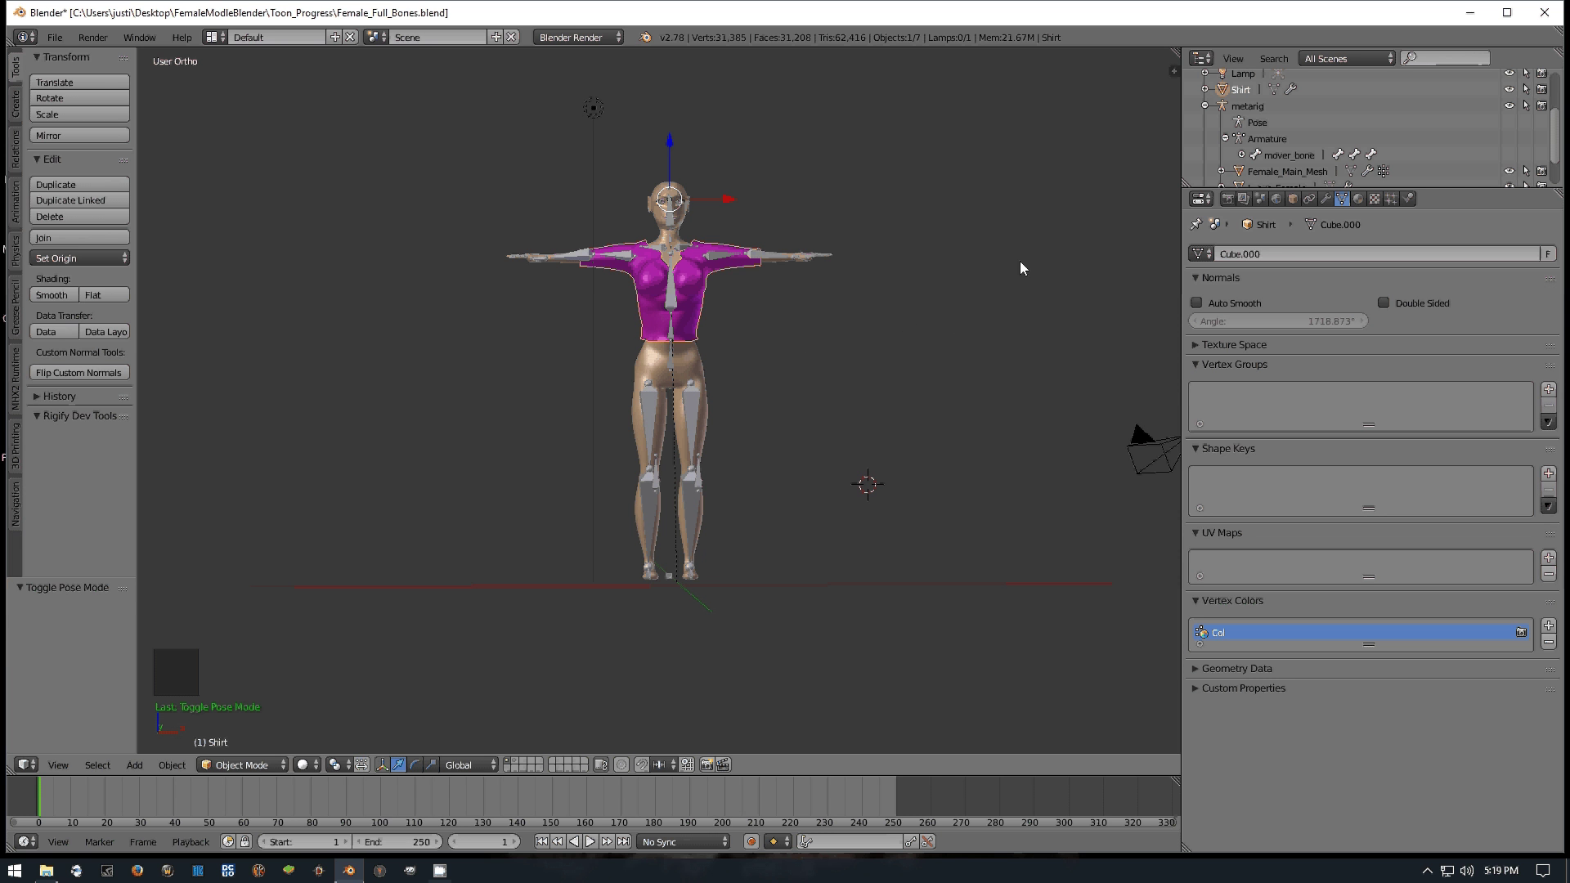
pyautogui.rightClick(689, 302)
pyautogui.rightClick(690, 302)
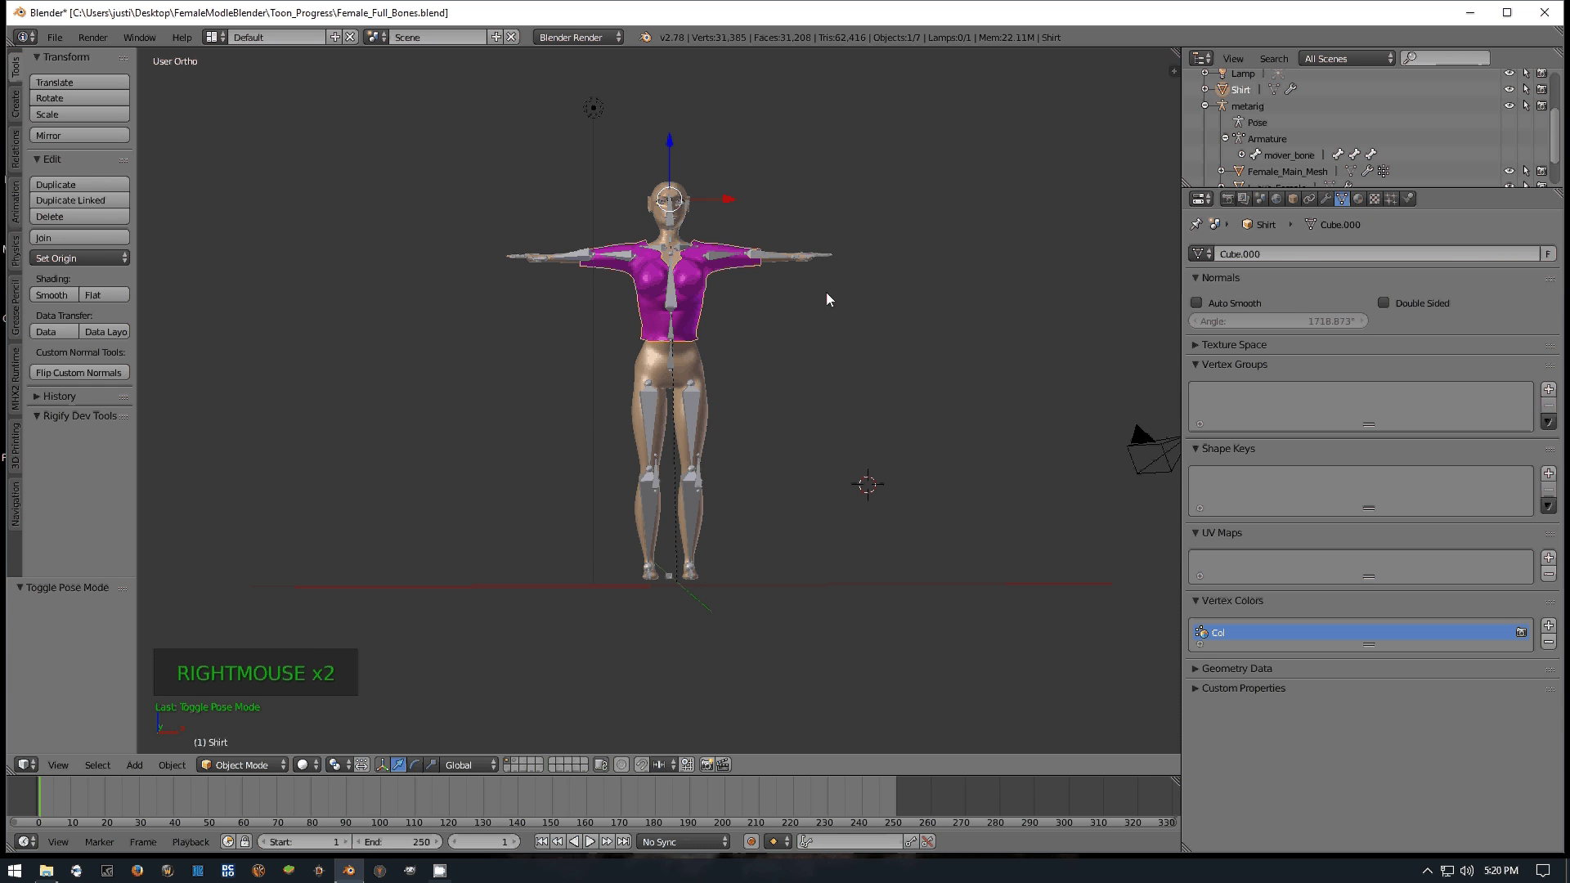
pyautogui.click(1326, 199)
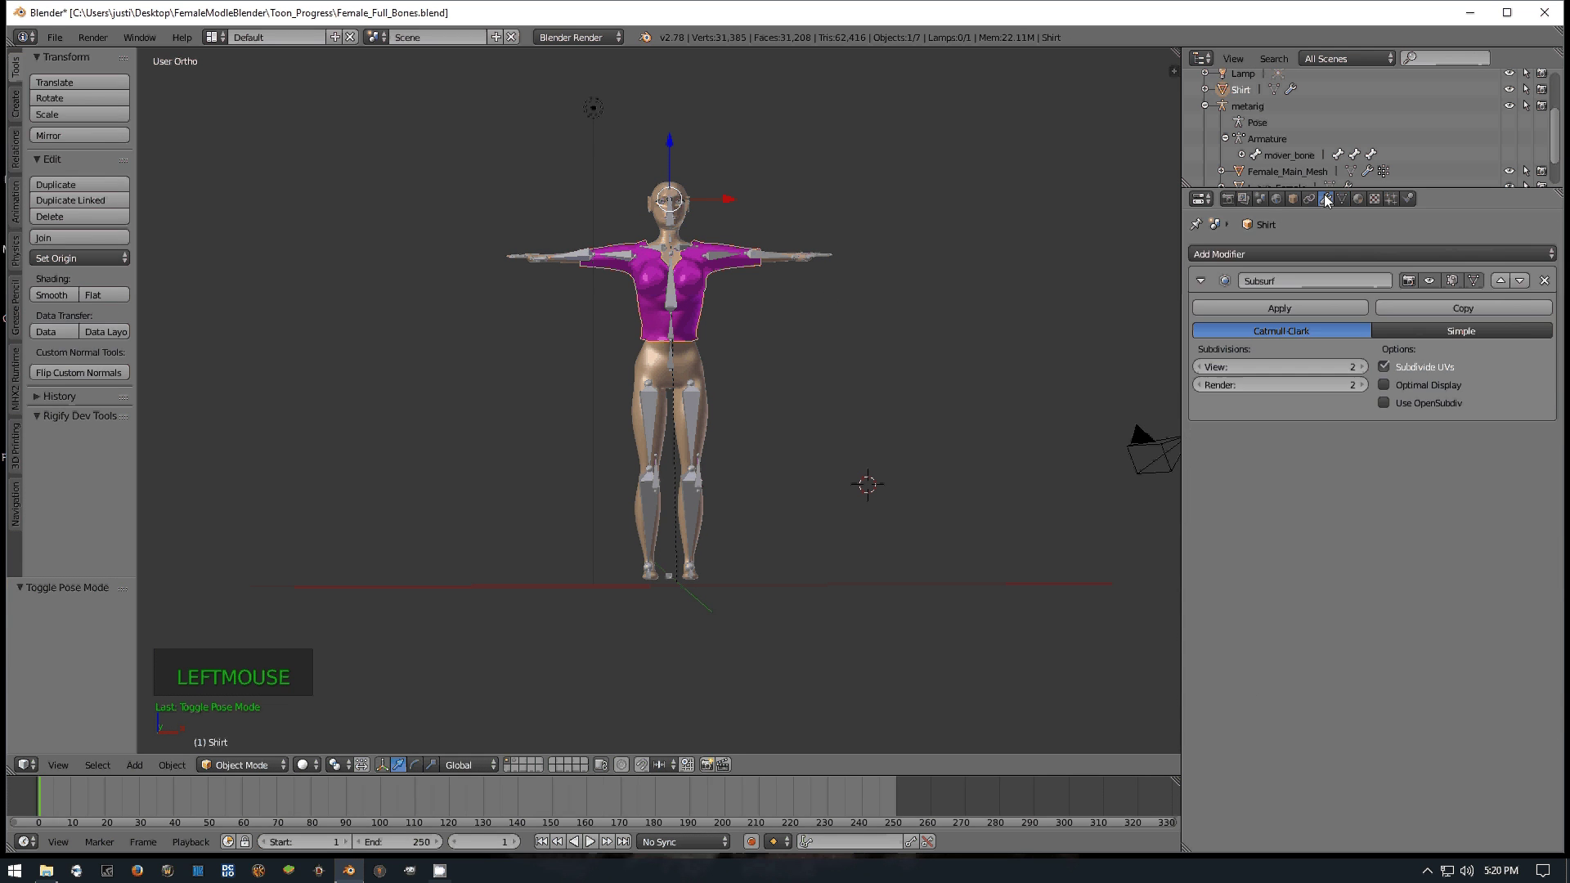
pyautogui.click(1214, 255)
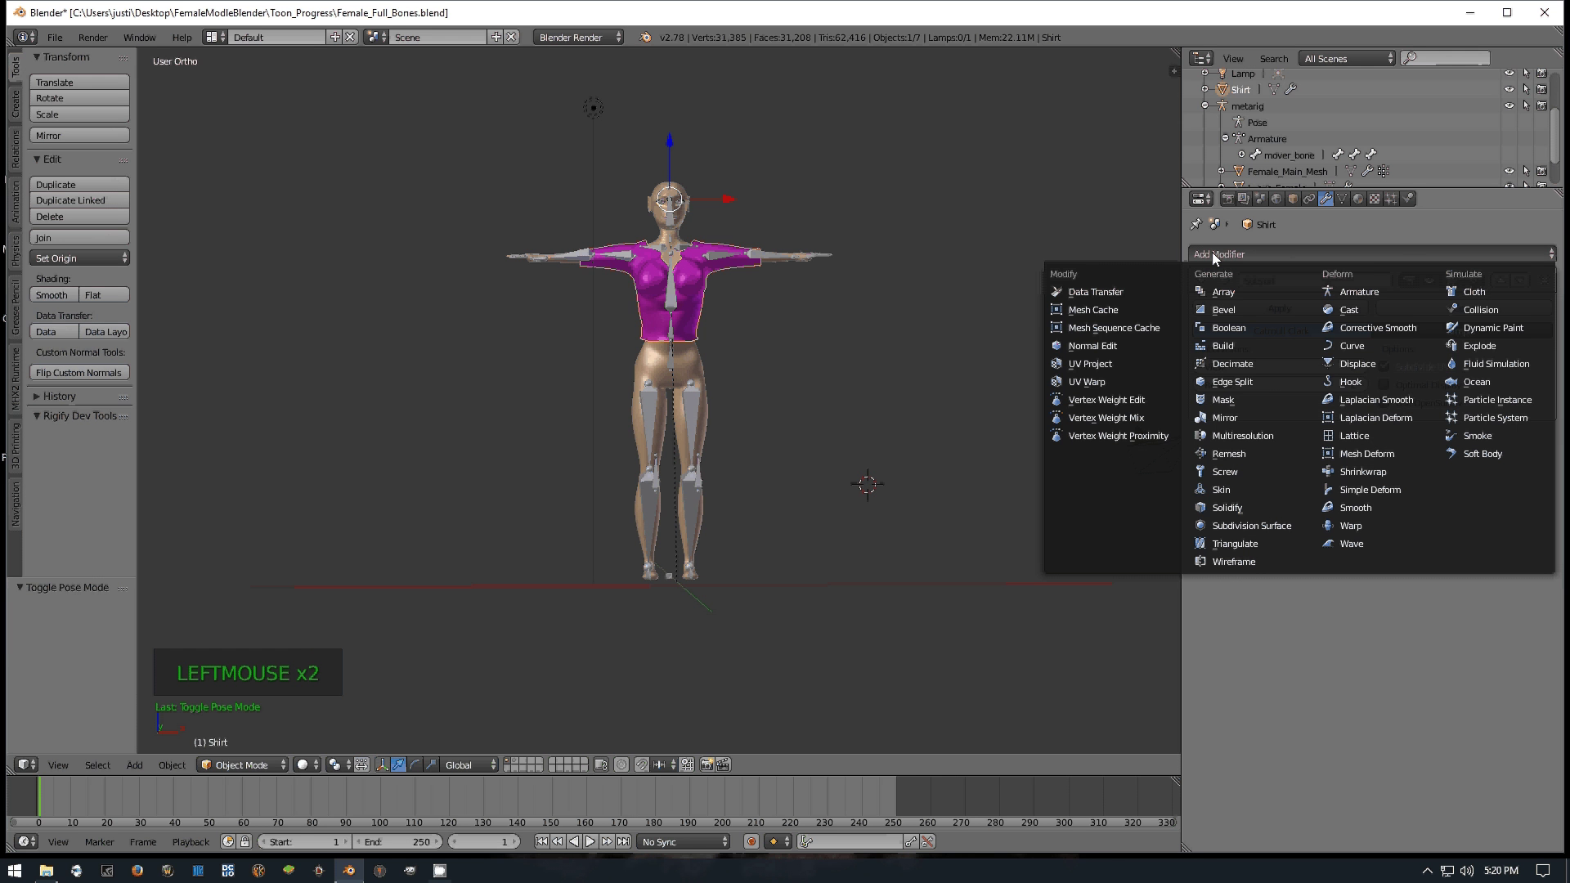
pyautogui.click(1091, 292)
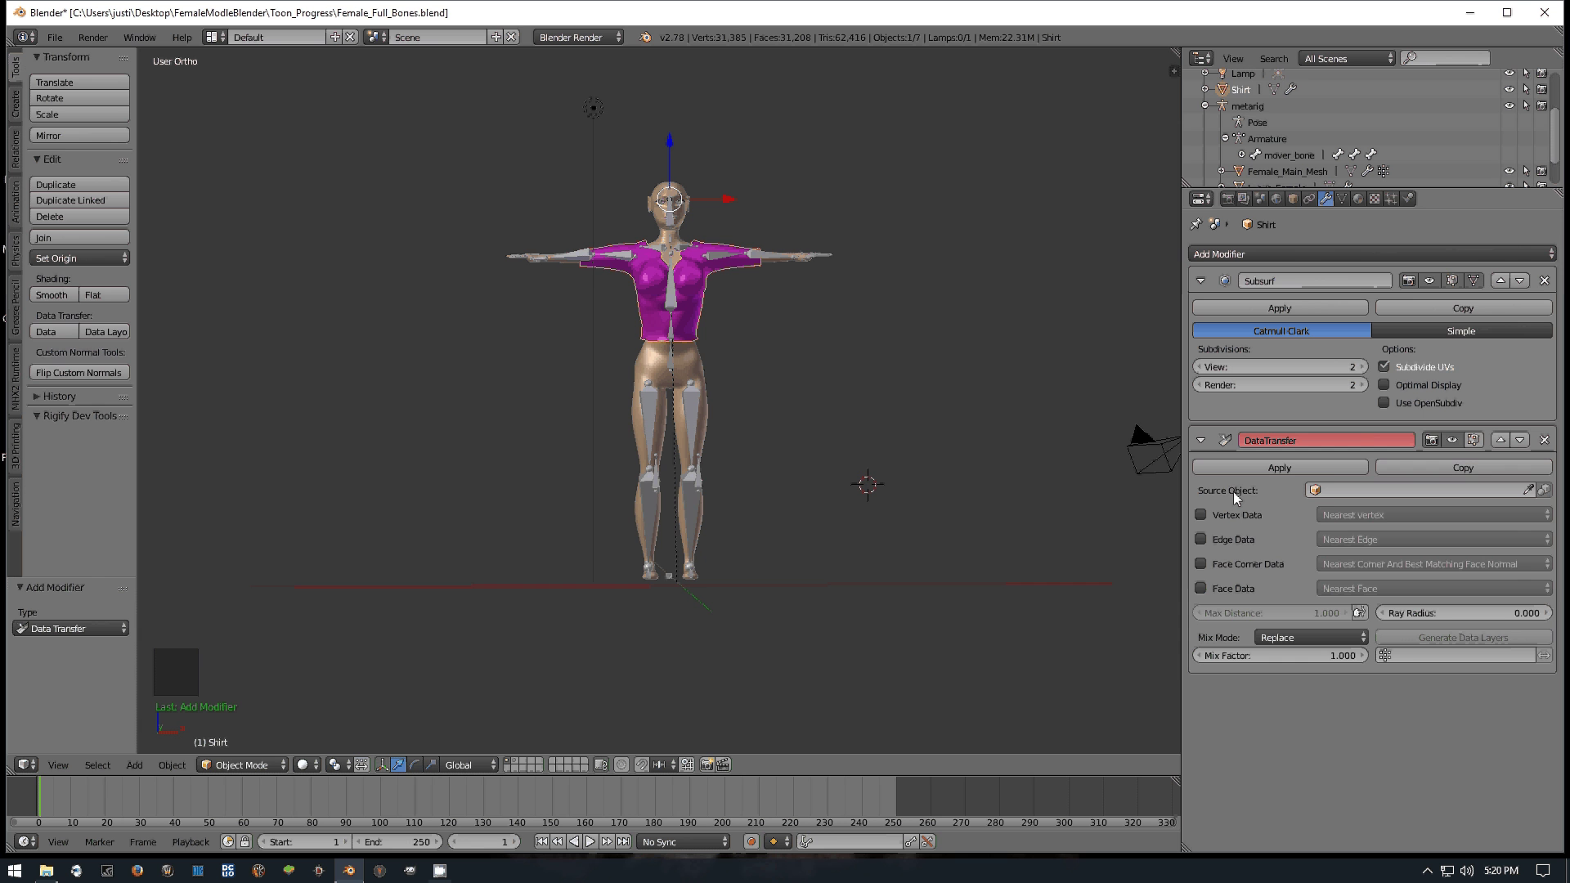
# Set the shirt's Data Transfer modifier to copy vertex groups from Female_Main_Mesh and generate the data layers
pyautogui.click(1328, 489)
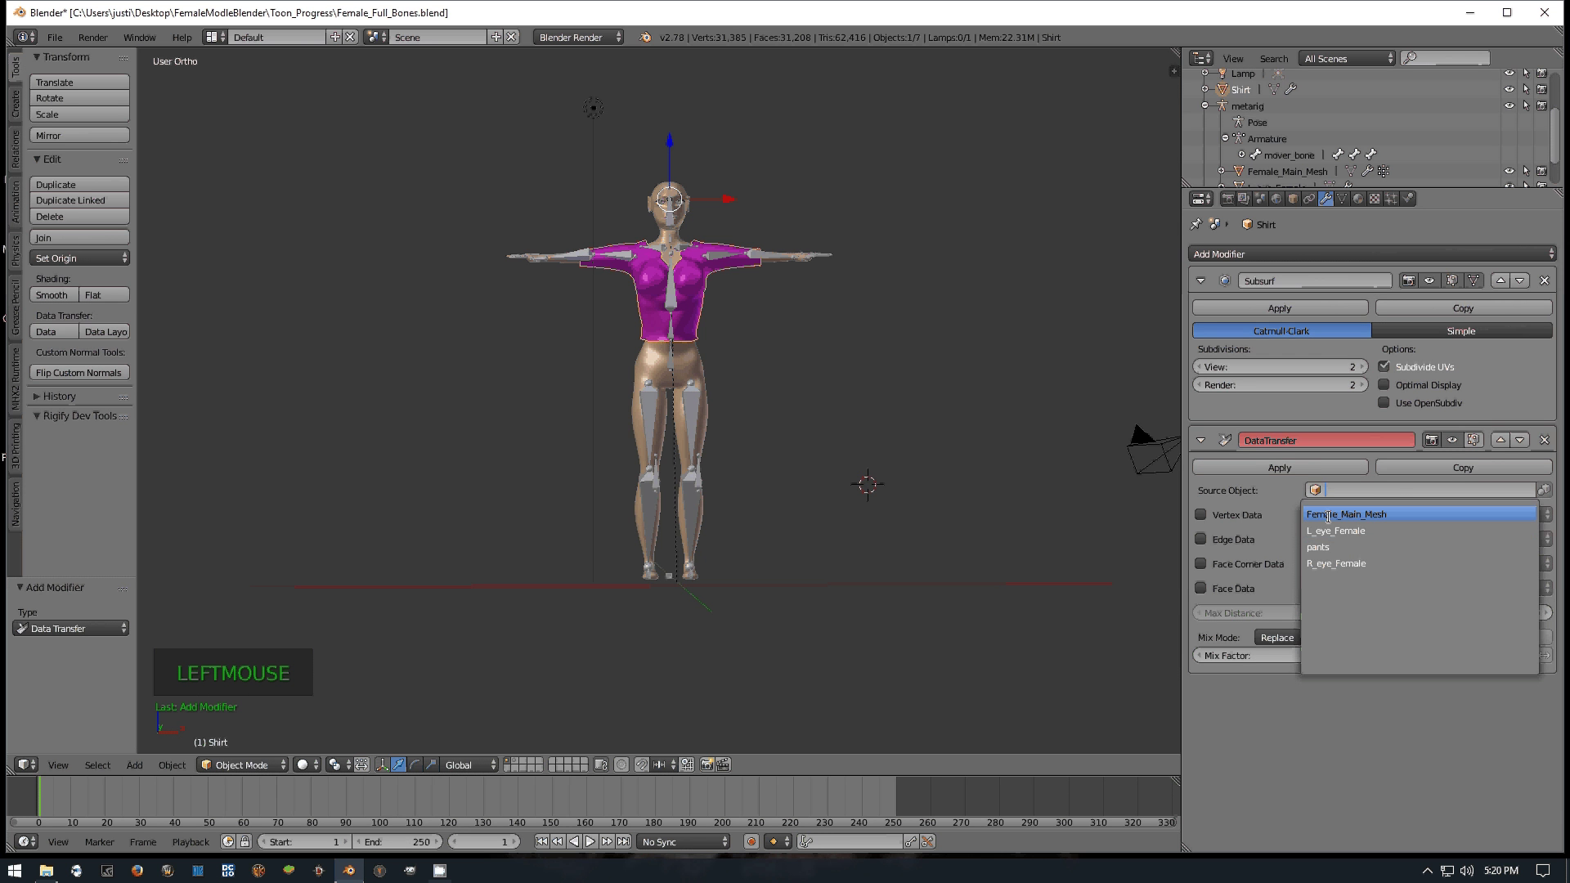
pyautogui.click(1328, 515)
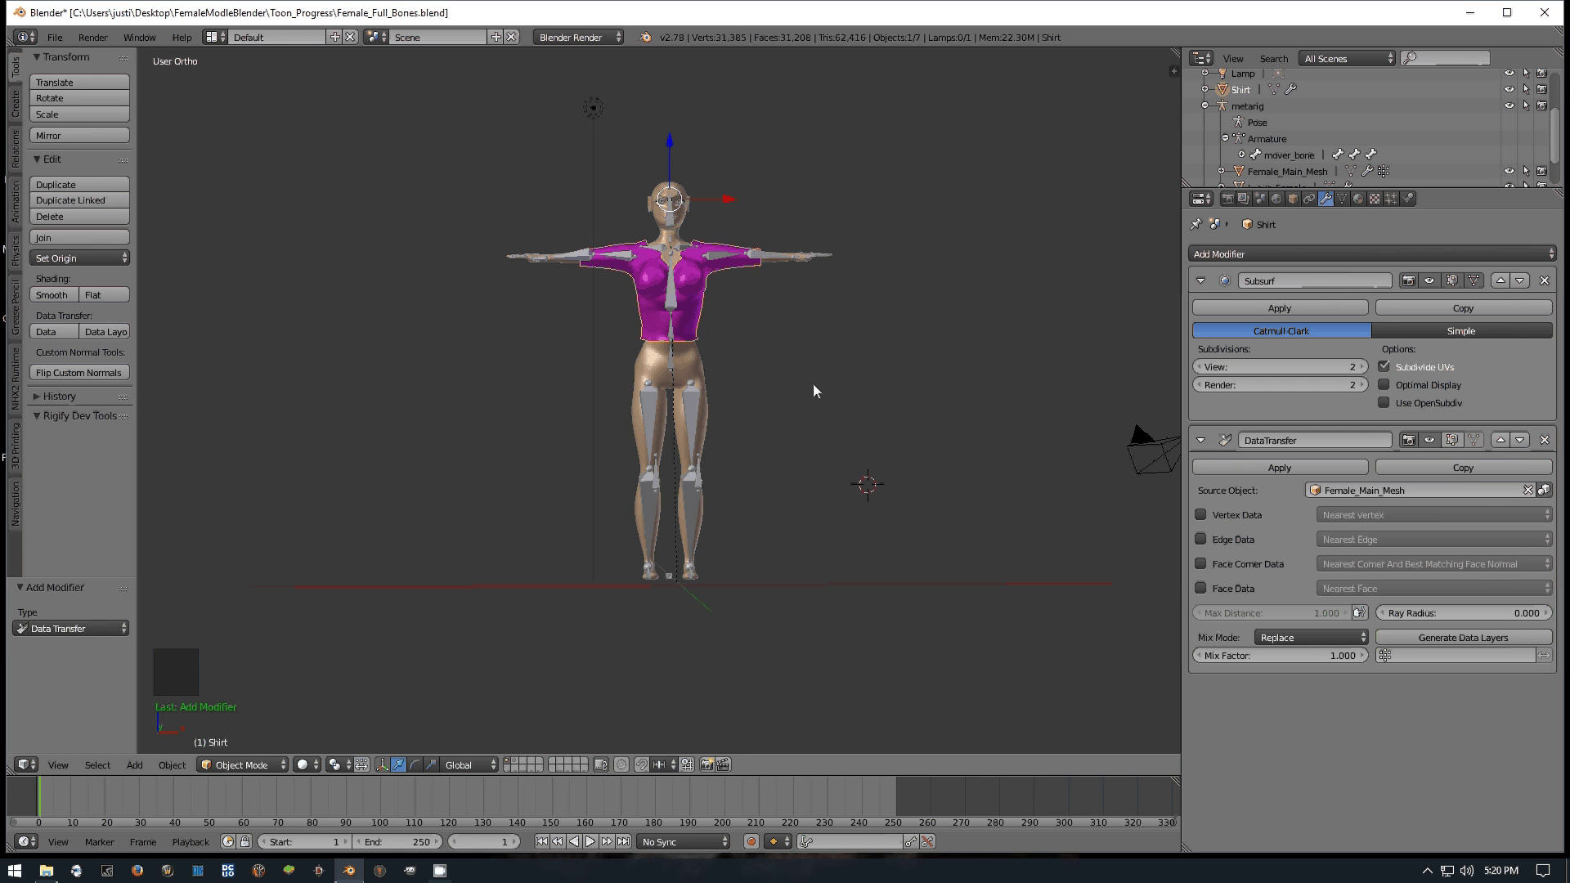
pyautogui.click(1201, 516)
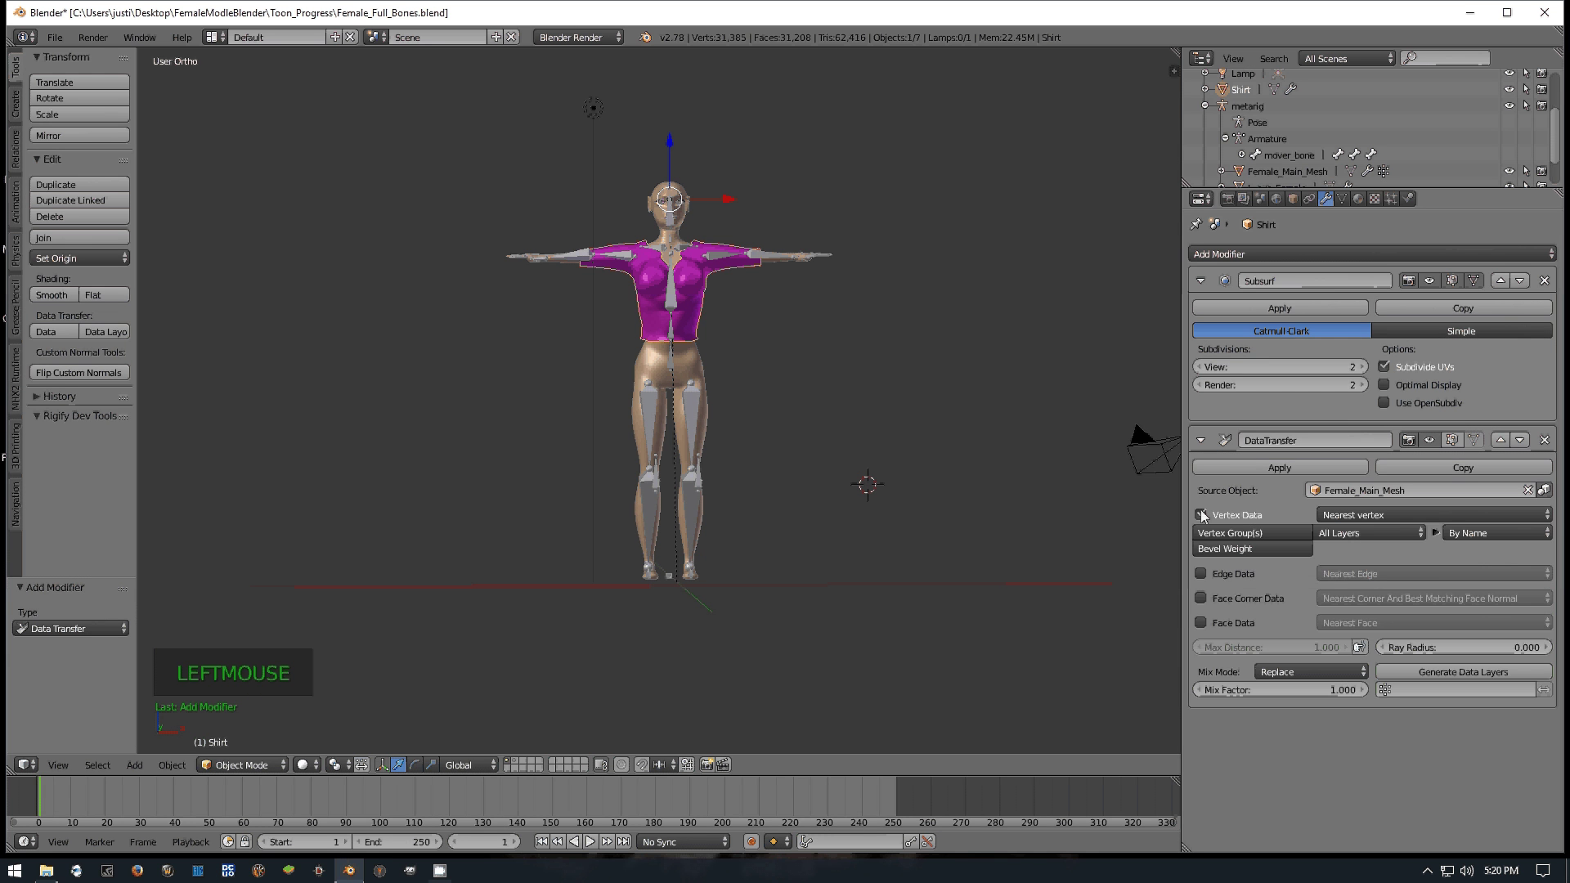
pyautogui.click(1249, 531)
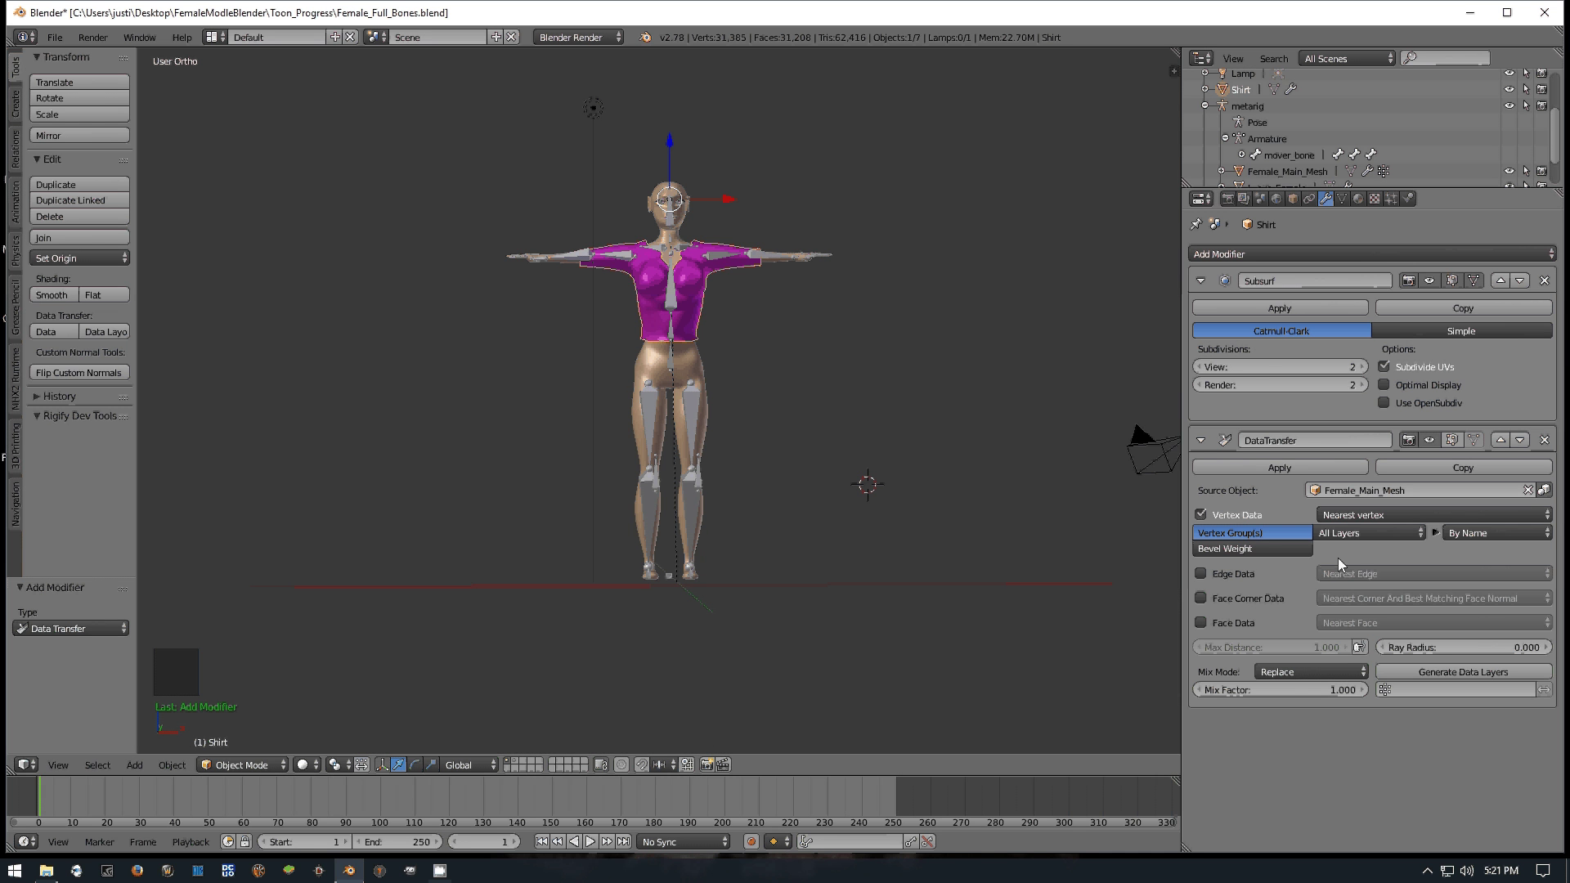
pyautogui.click(1440, 670)
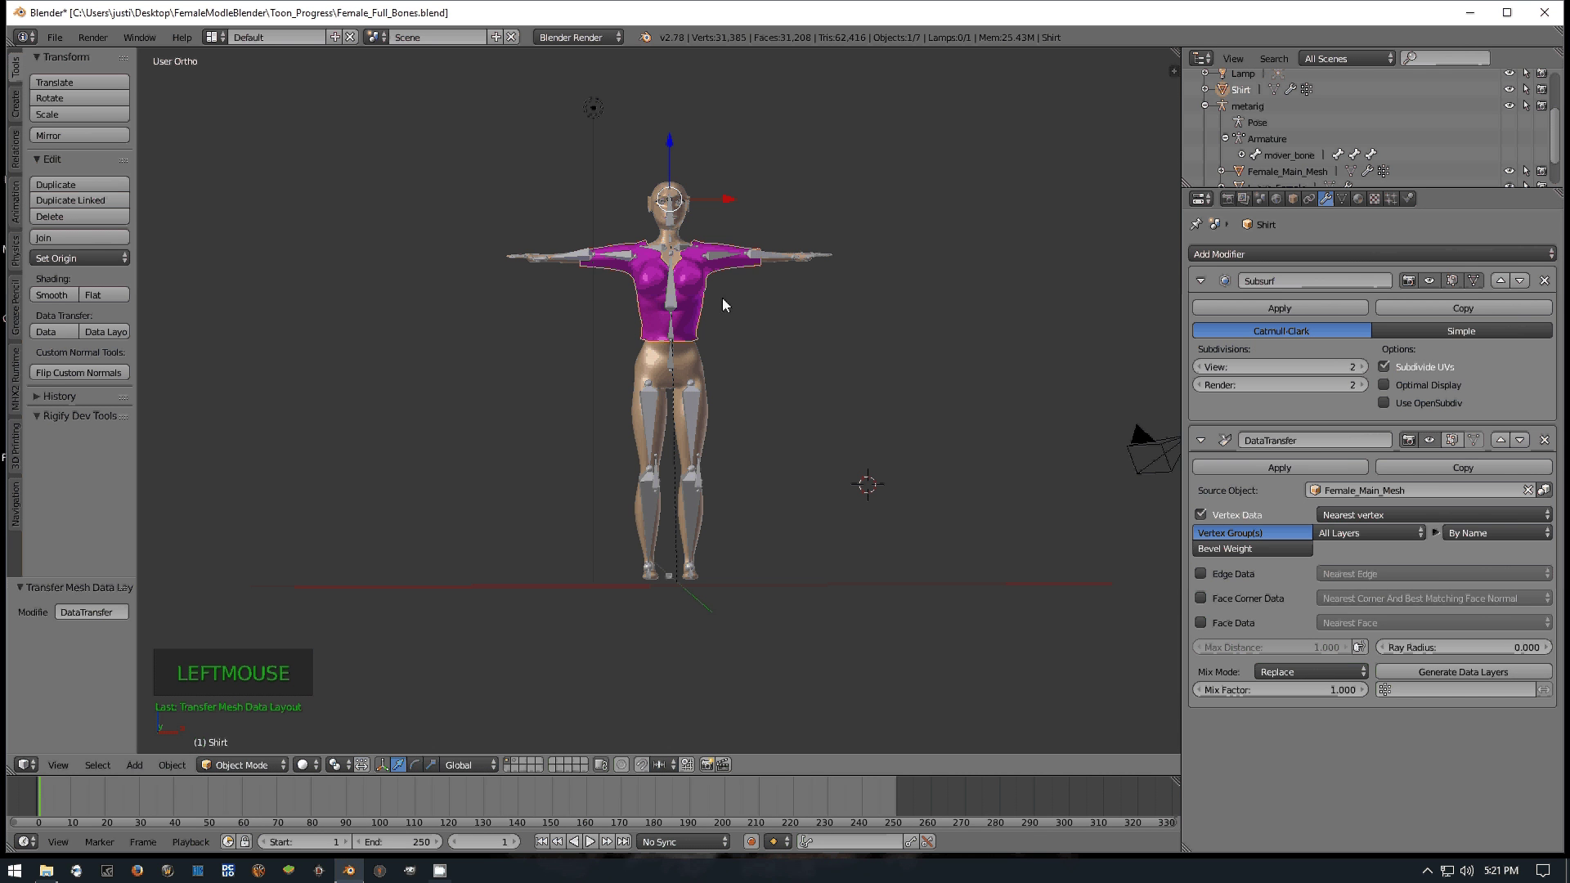
# Turn off viewport selectability for the body mesh Female_Main_Mesh in the scene hierarchy
pyautogui.moveTo(808, 406); pyautogui.dragTo(762, 440, button='middle')
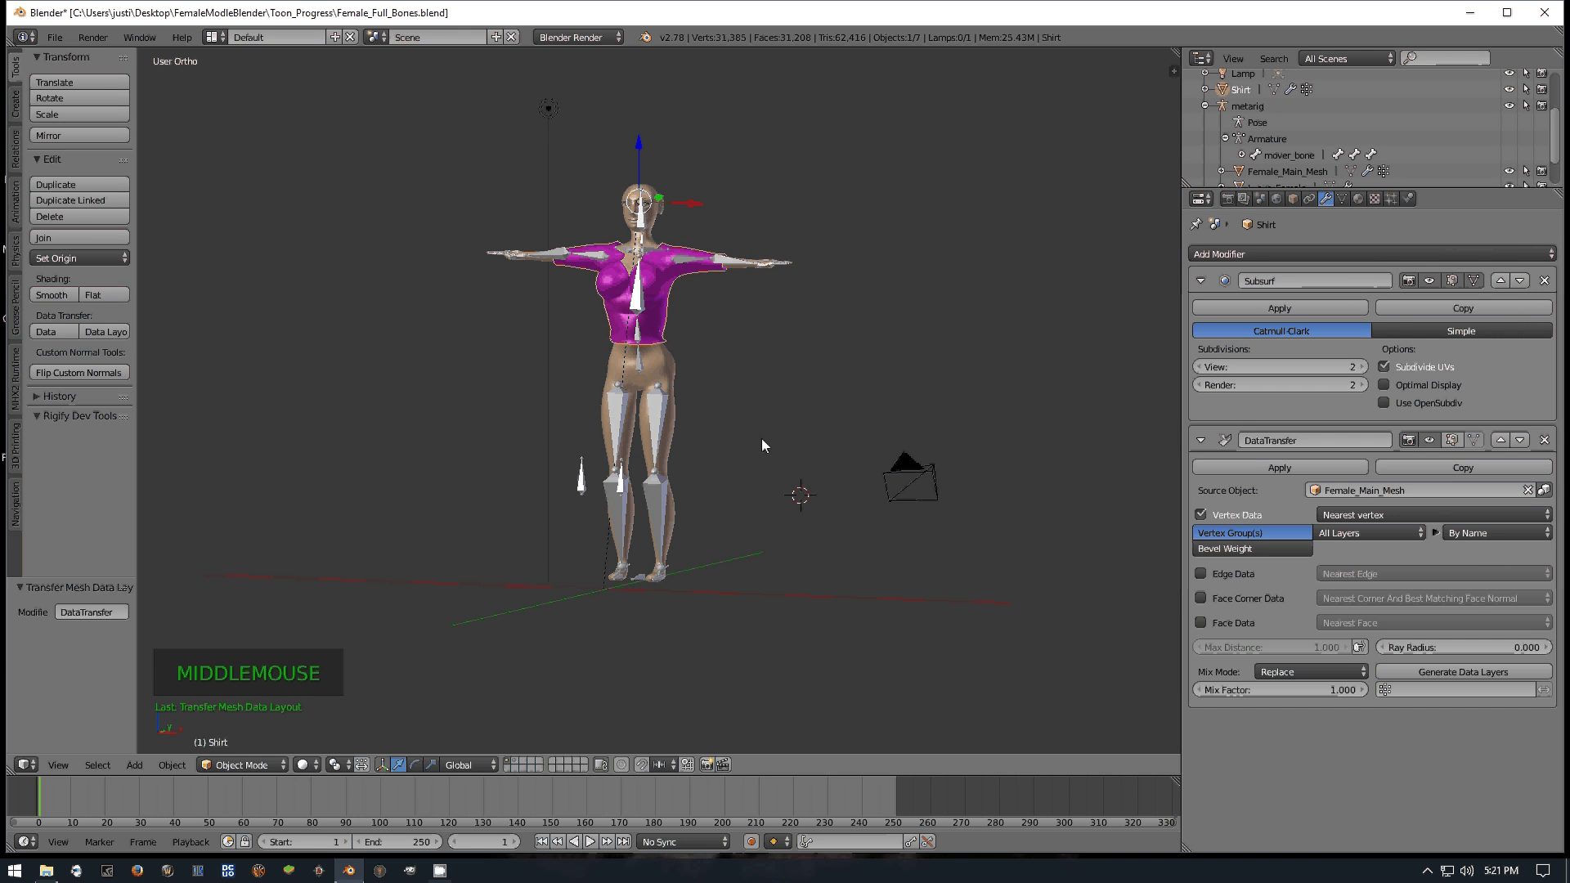
pyautogui.moveTo(700, 356); pyautogui.dragTo(765, 367, button='middle')
pyautogui.scroll(-1, 761, 385)
pyautogui.scroll(1, 761, 384)
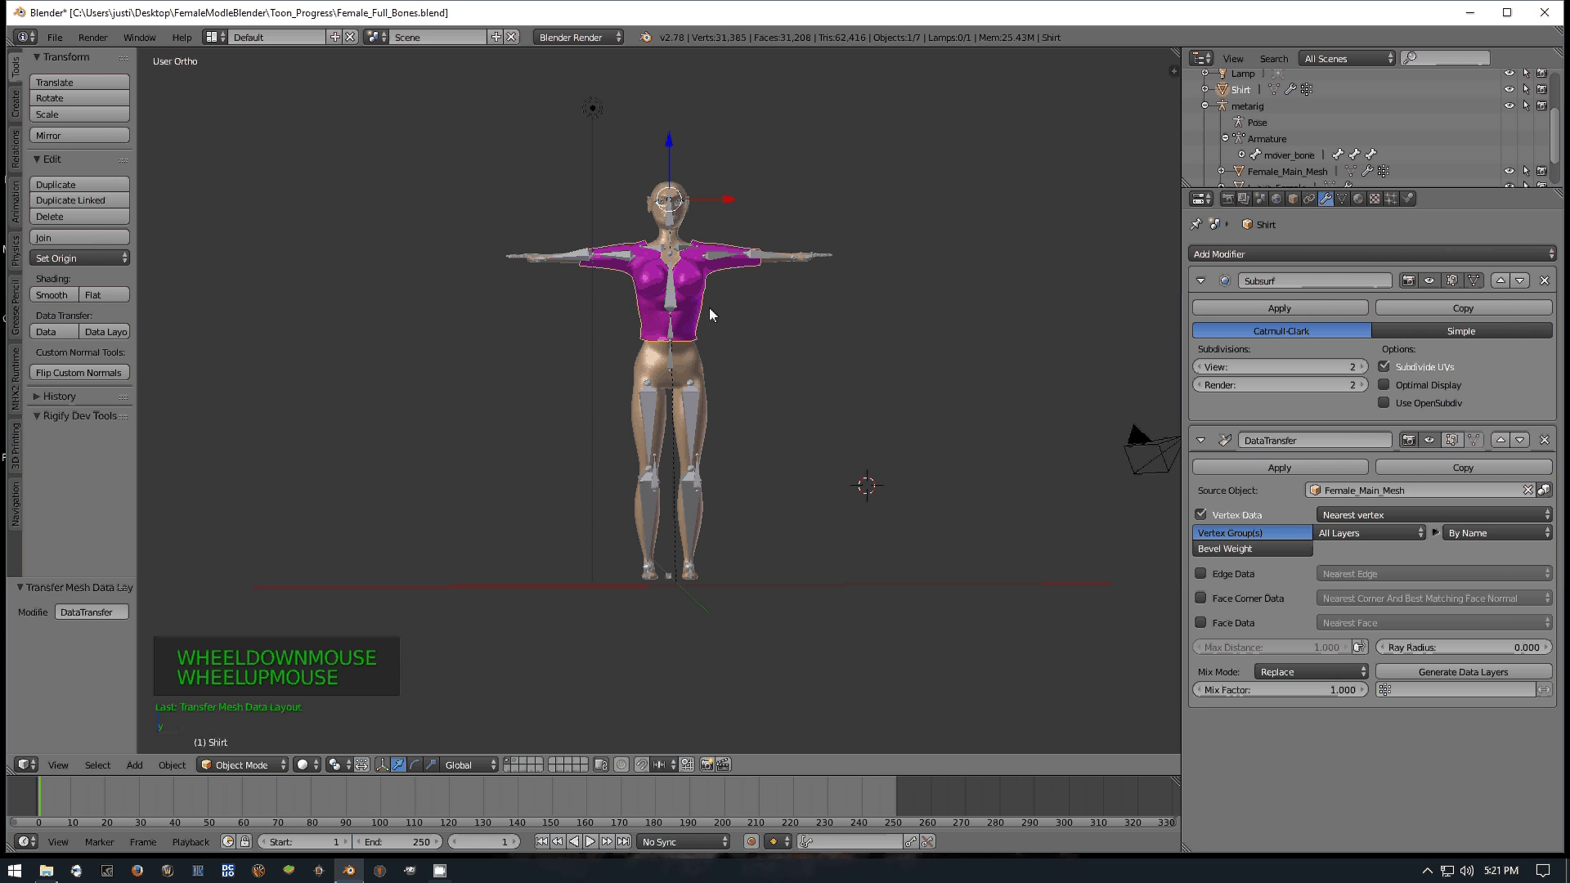
pyautogui.rightClick(699, 367)
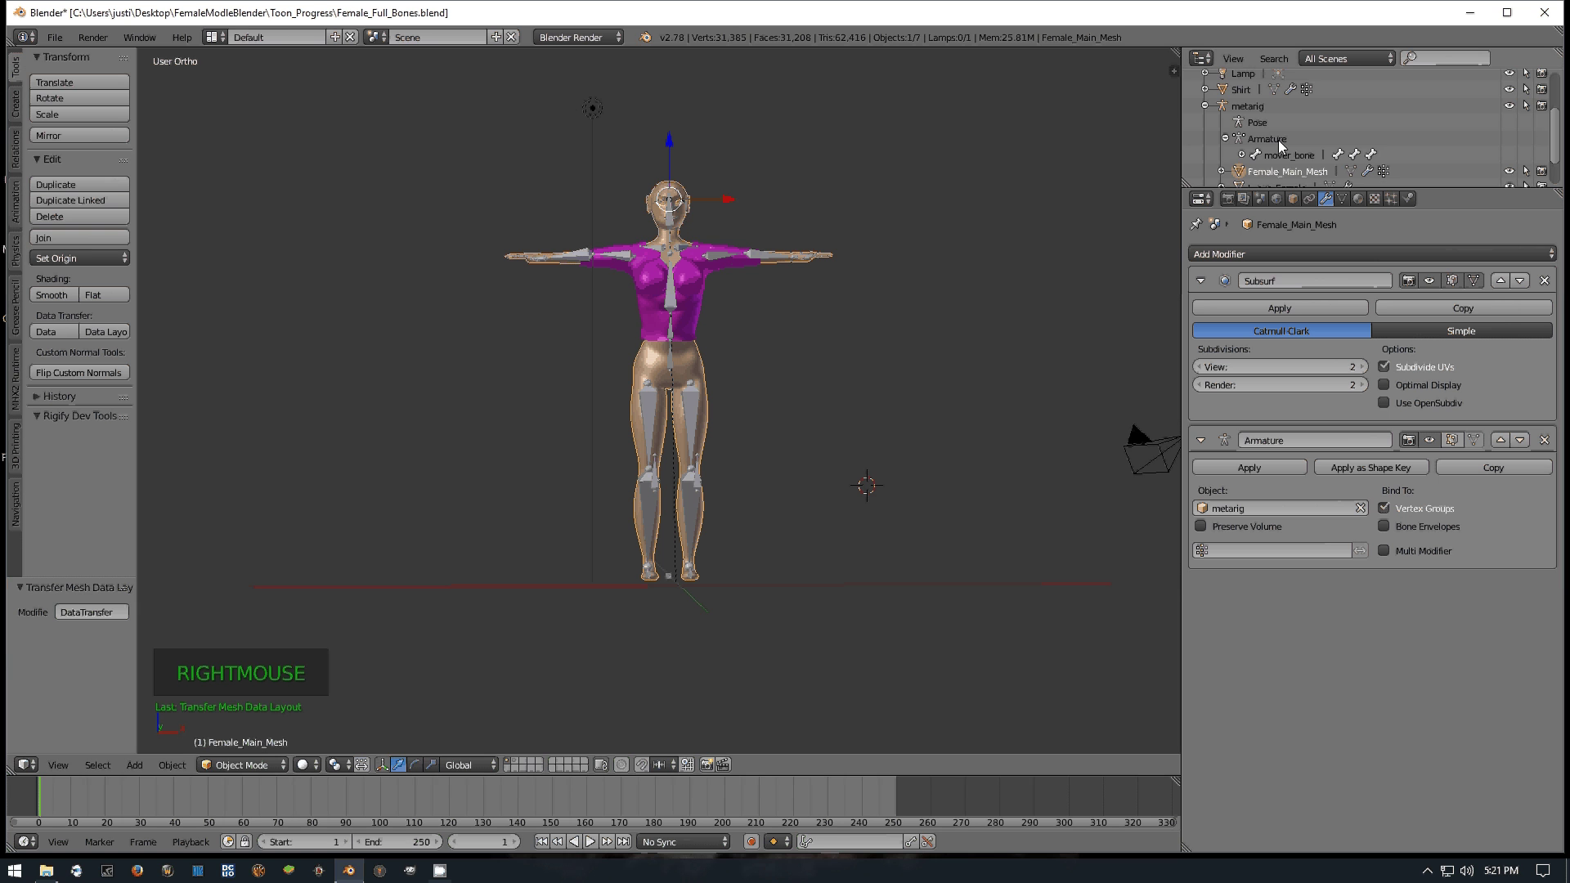
pyautogui.scroll(3, 1278, 151)
pyautogui.scroll(-4, 1277, 151)
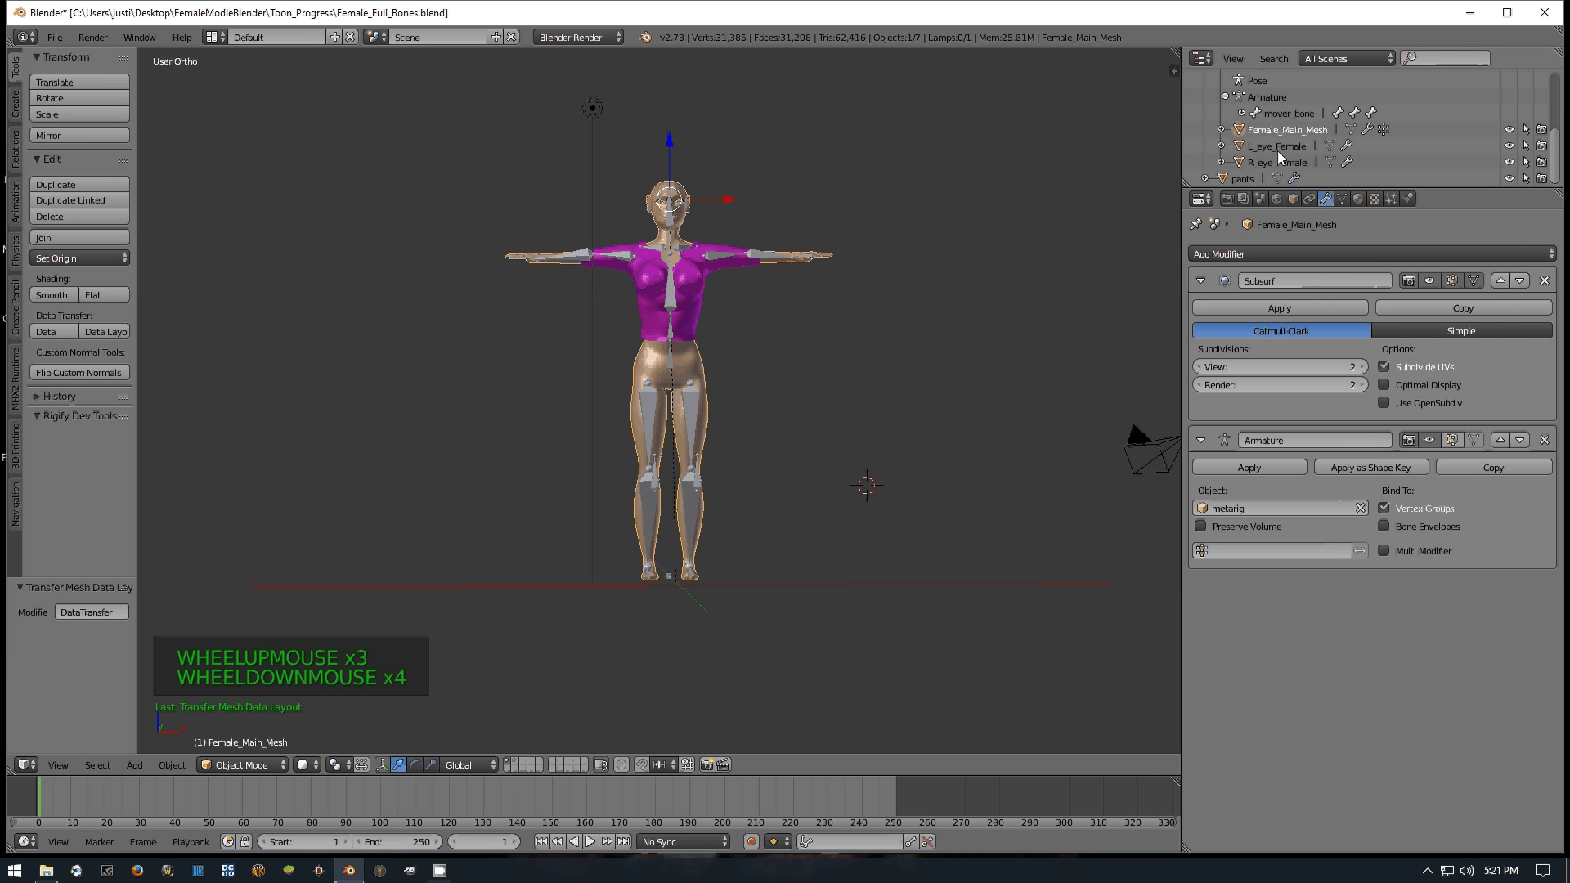
pyautogui.click(1525, 131)
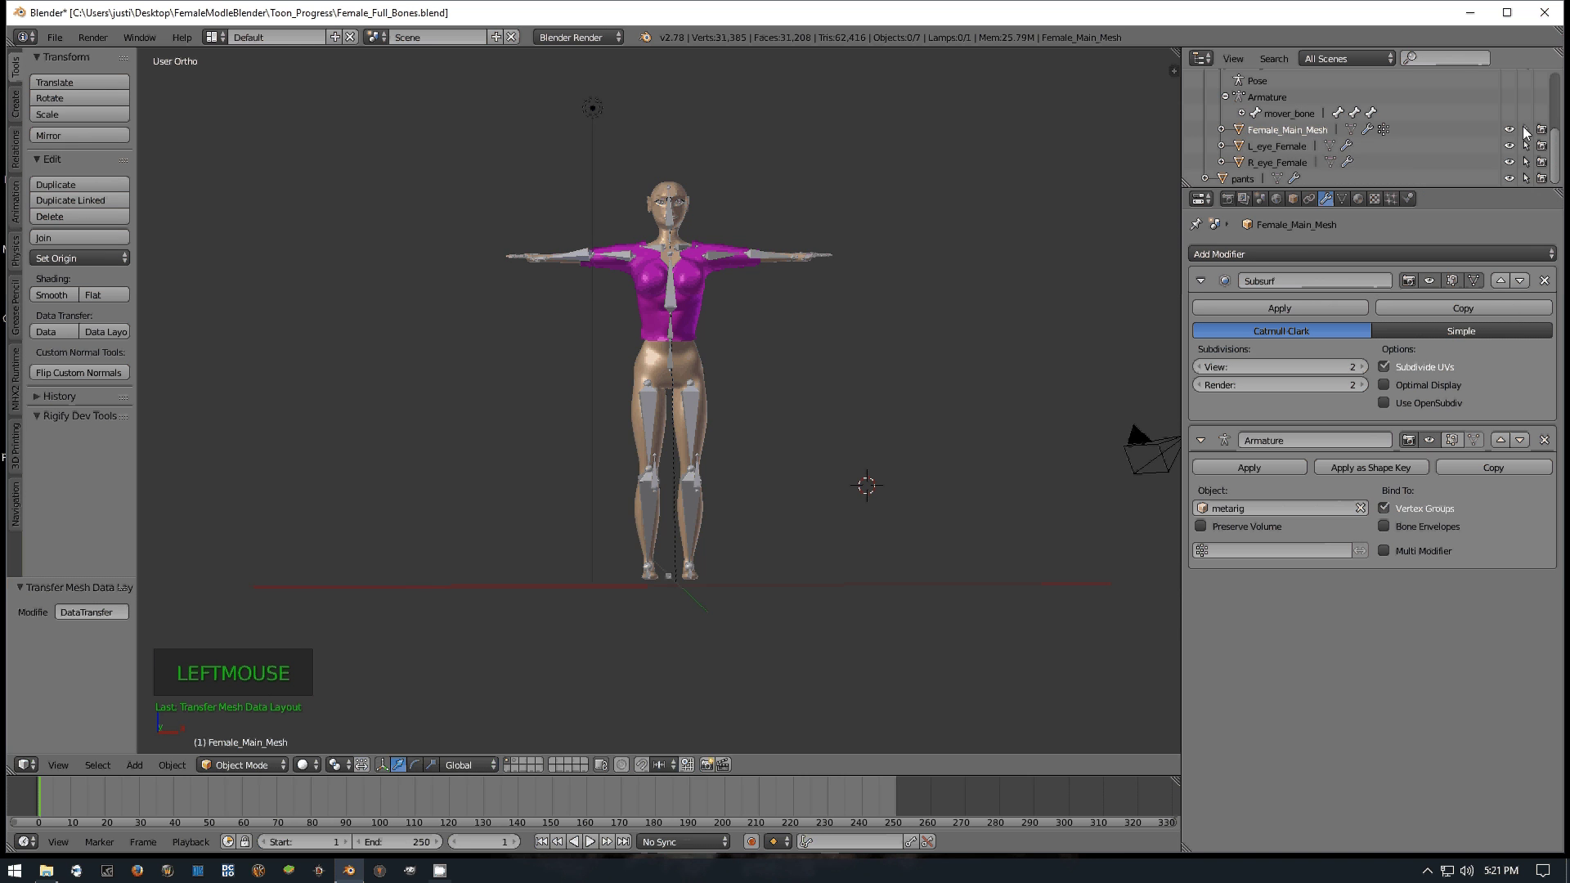
pyautogui.scroll(1, 671, 404)
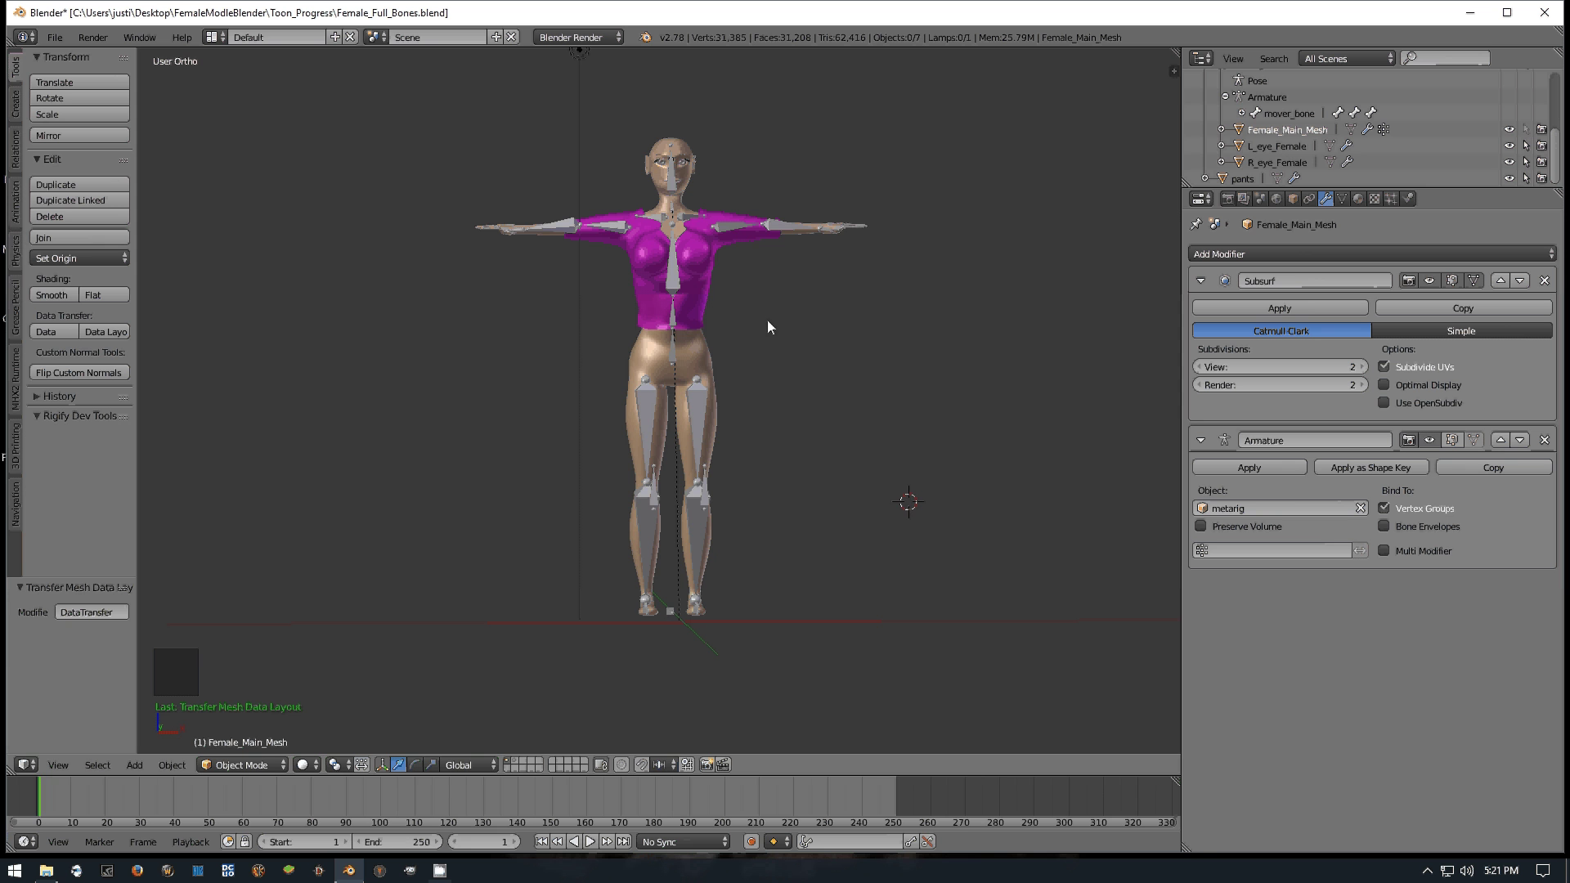
pyautogui.moveTo(768, 321); pyautogui.dragTo(762, 321, button='middle')
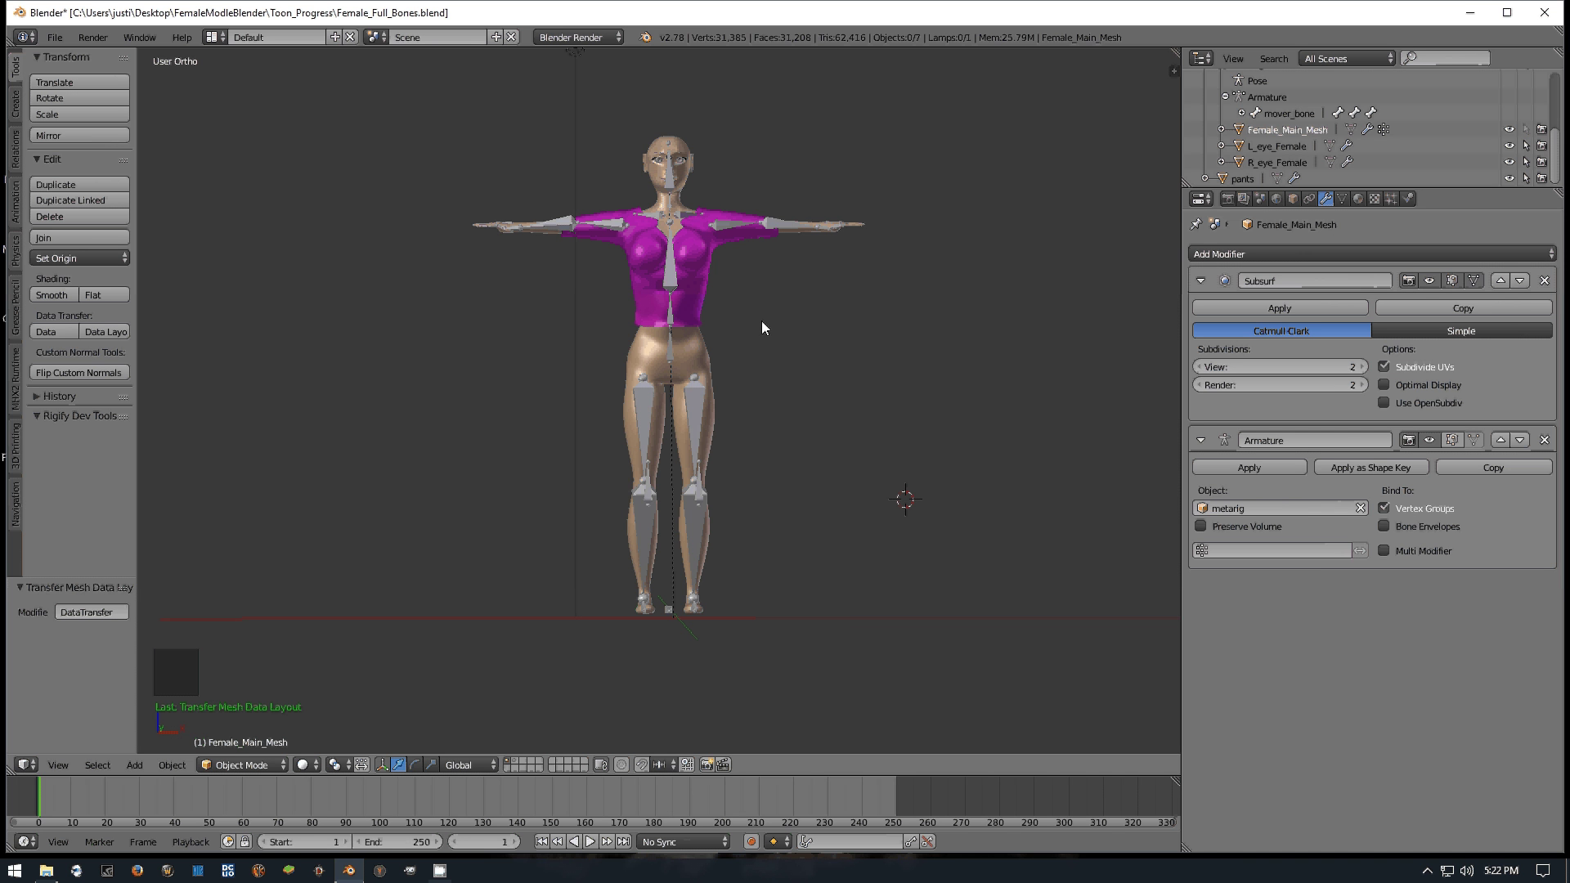
pyautogui.moveTo(807, 350)
pyautogui.mouseDown(button='middle')
pyautogui.moveTo(698, 351)
pyautogui.moveTo(802, 352)
pyautogui.mouseUp(button='middle')
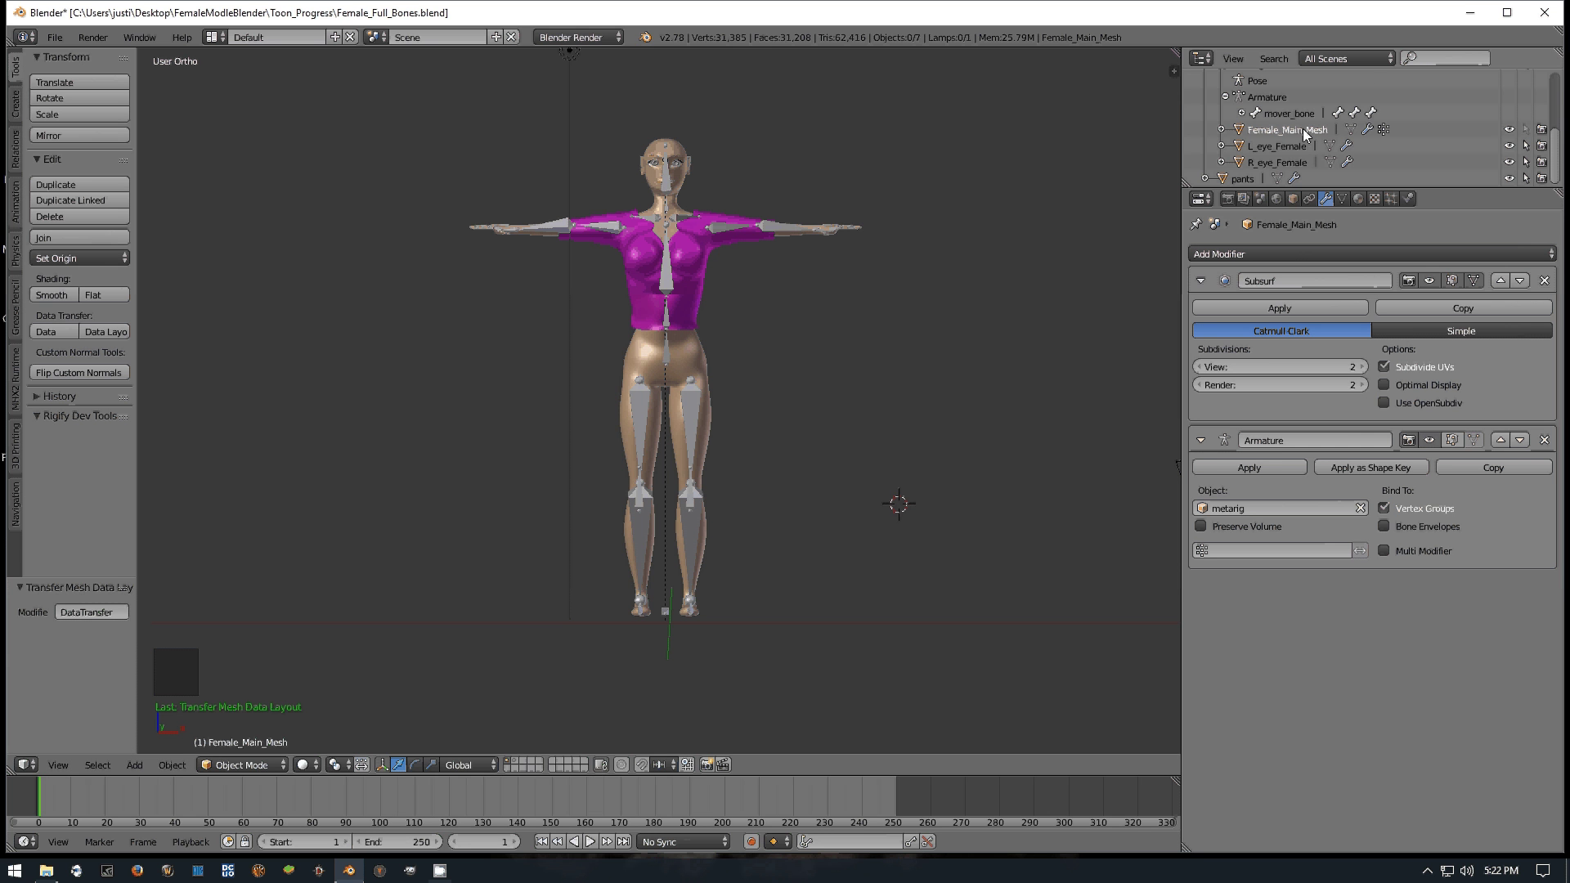
pyautogui.click(1525, 130)
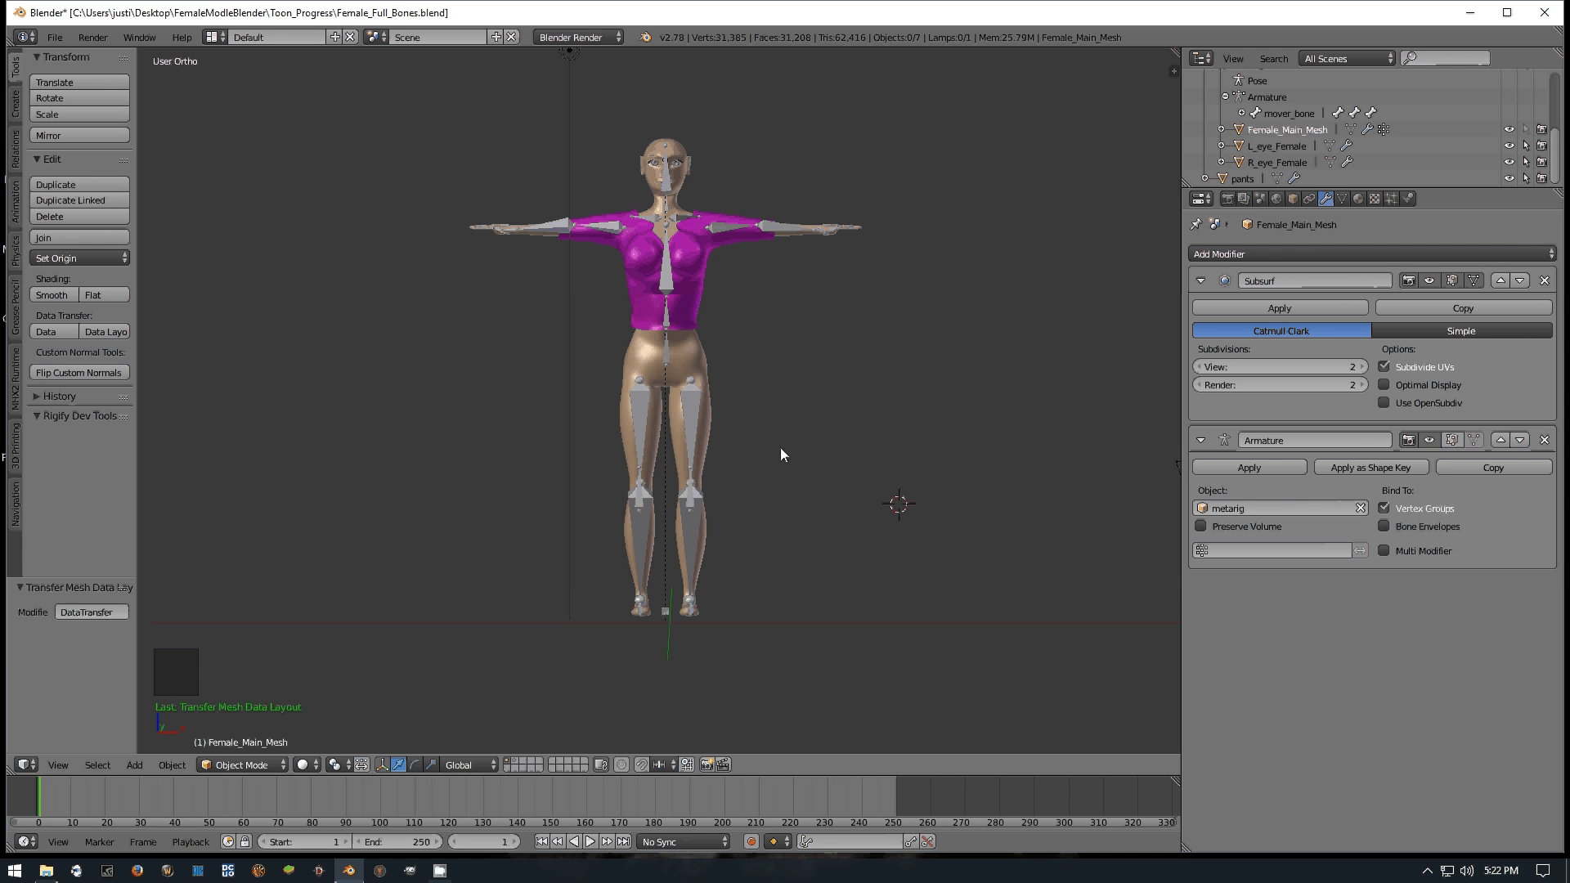
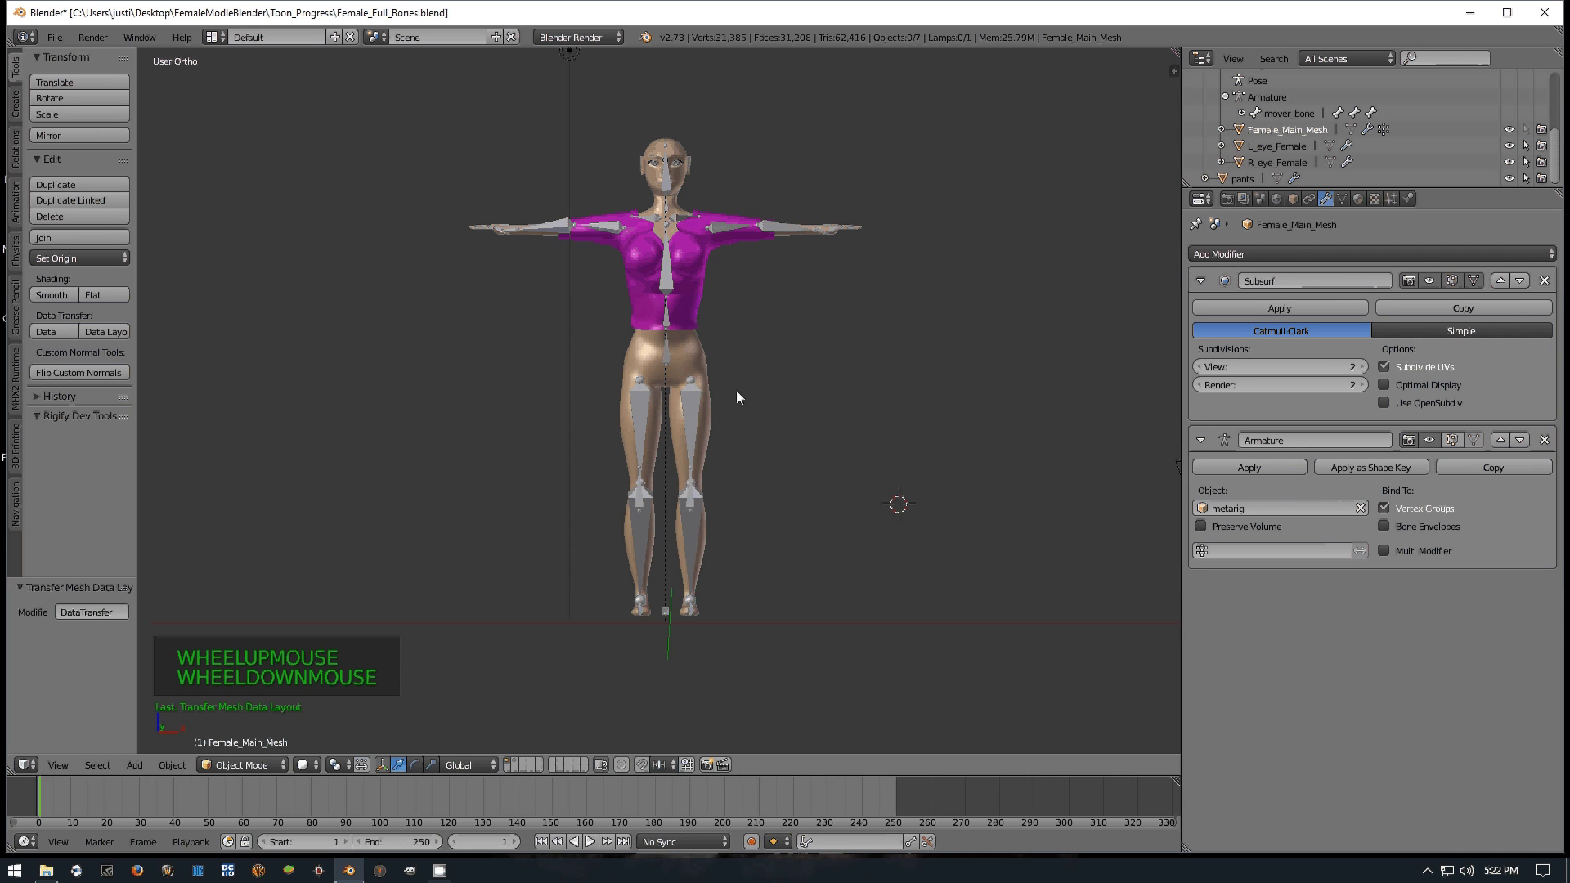
# Parent the shirt to the metarig armature using Armature Deform With Empty Groups
pyautogui.rightClick(687, 311)
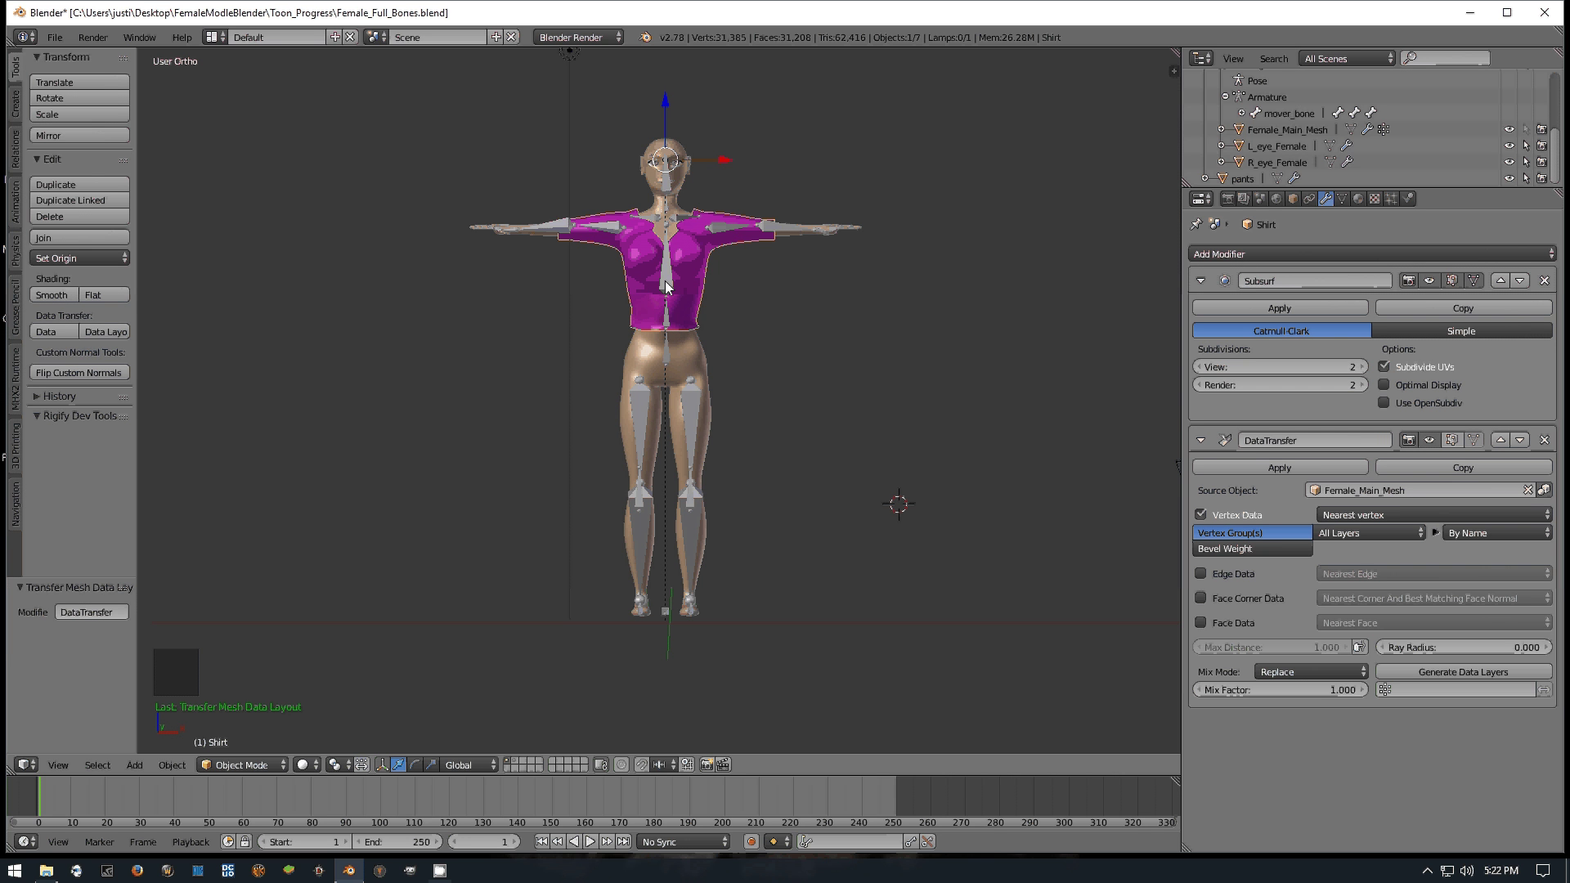
pyautogui.keyDown('shift'); pyautogui.rightClick(665, 287); pyautogui.keyUp('shift')
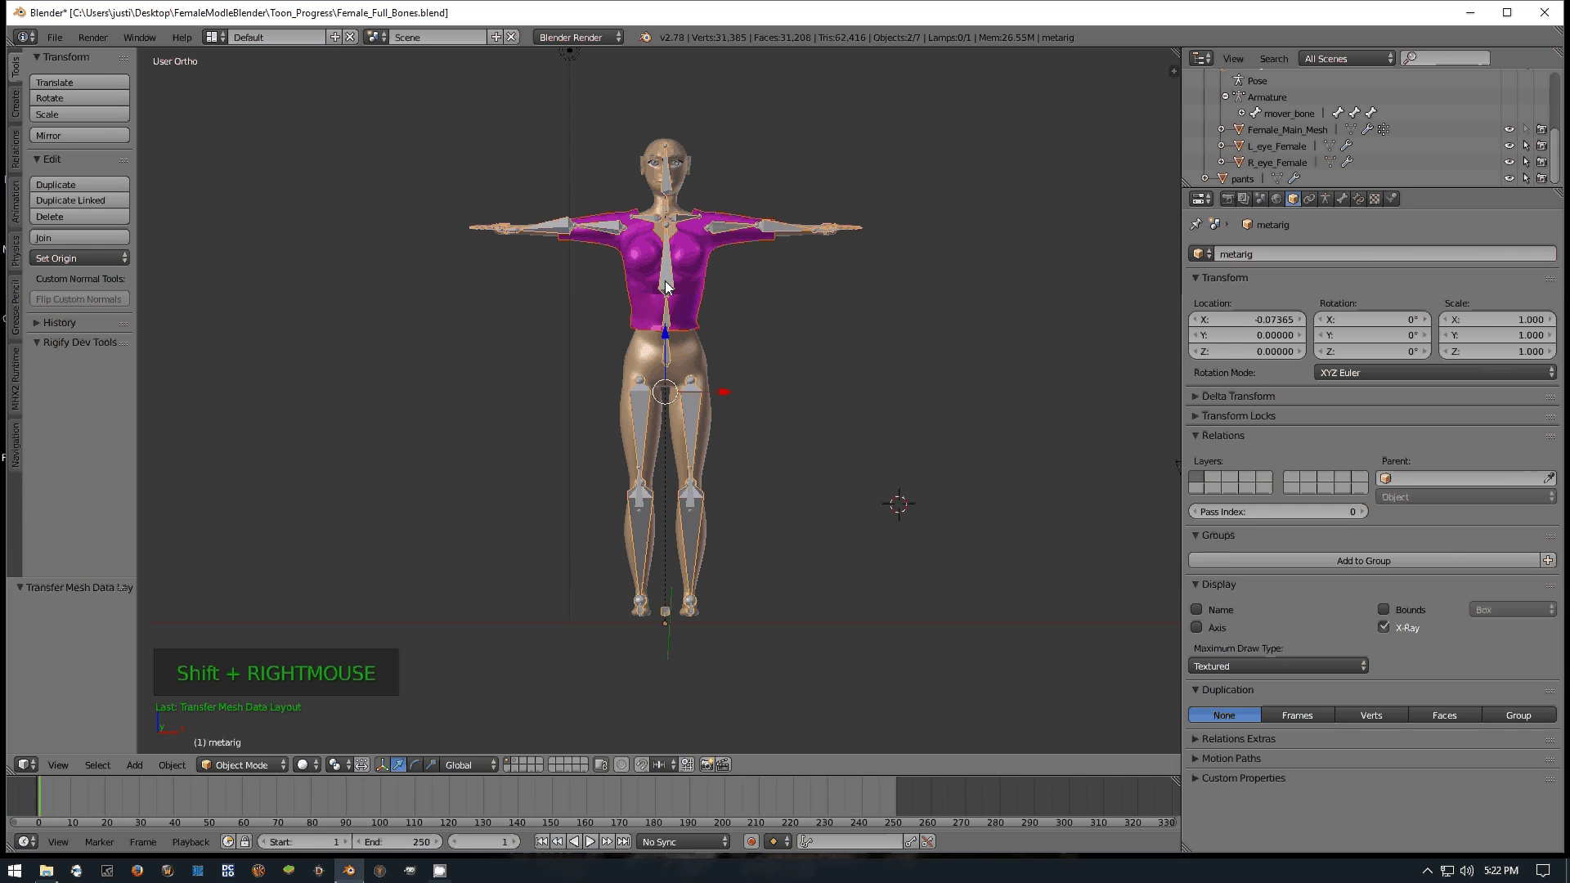
pyautogui.scroll(1, 701, 340)
pyautogui.scroll(-1, 703, 342)
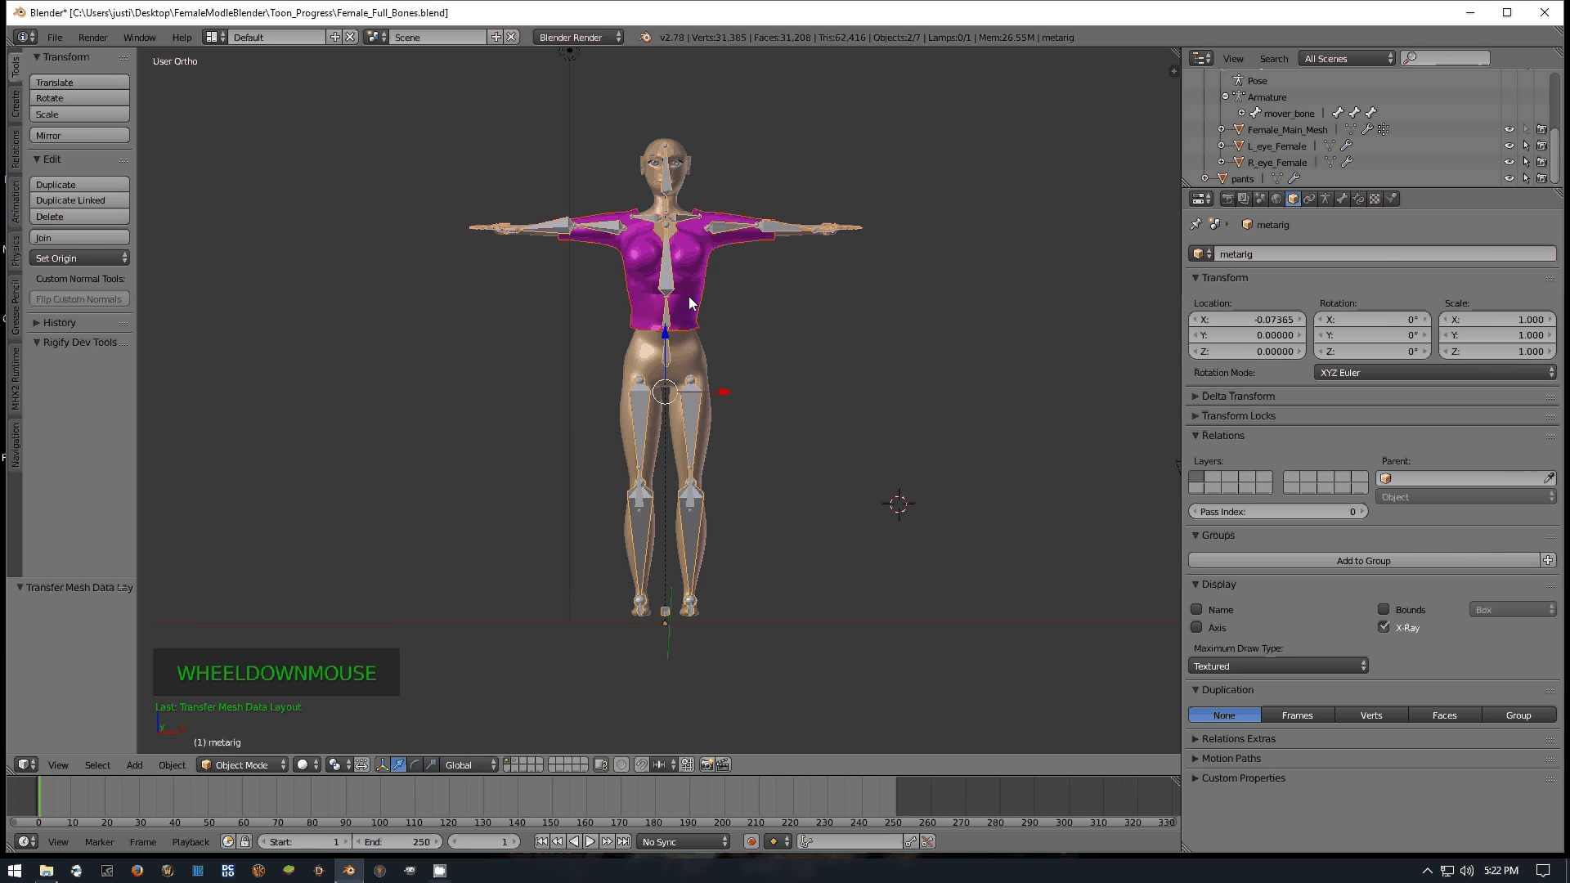
pyautogui.hotkey('ctrl', 'p')
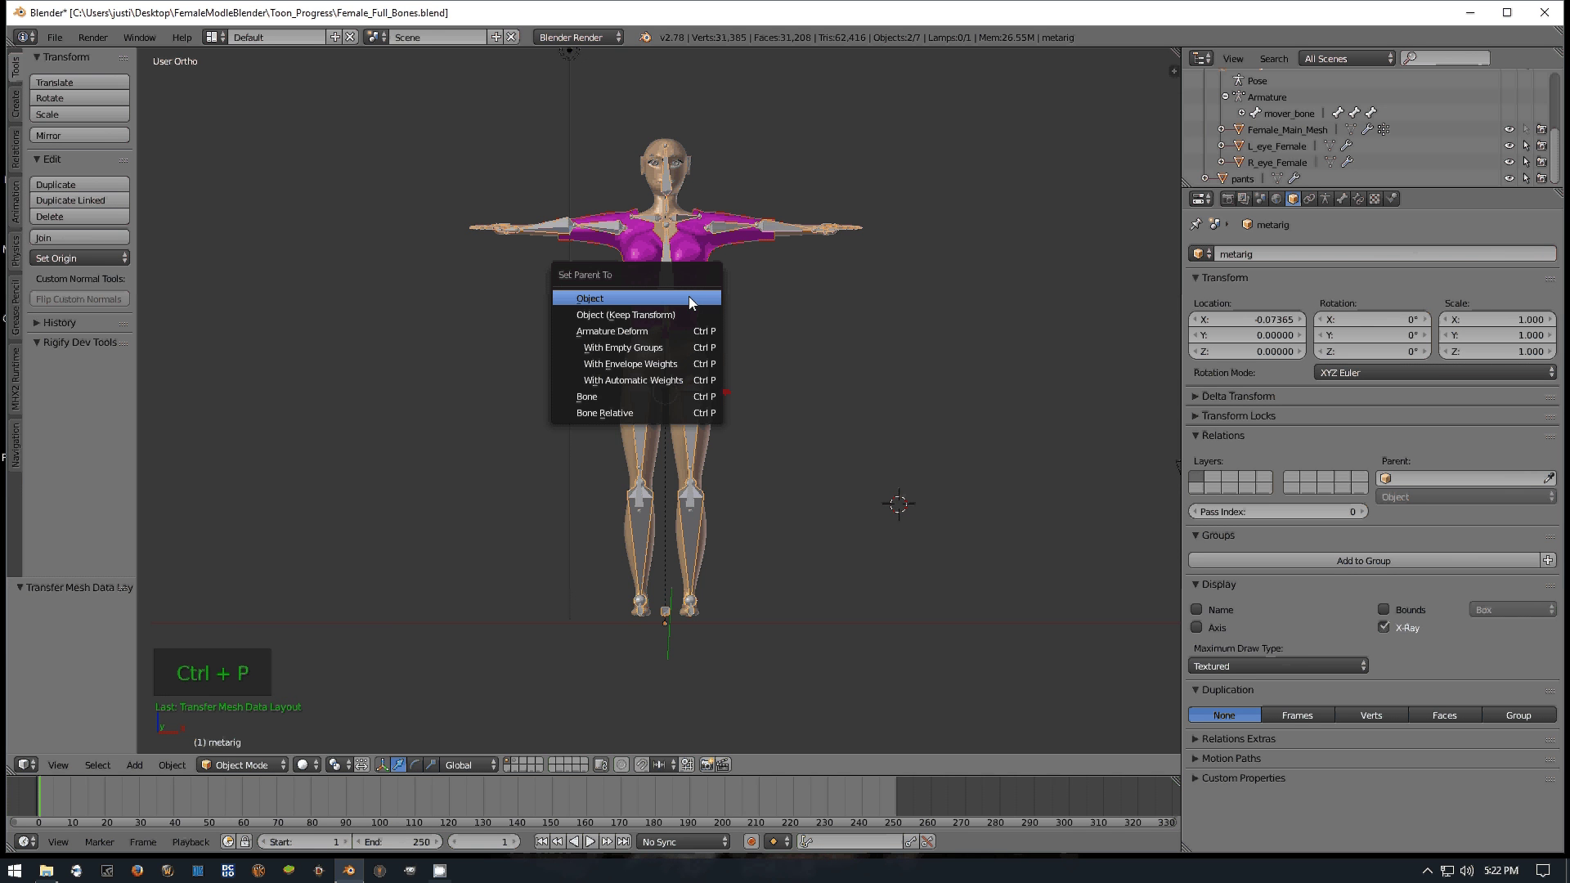
pyautogui.click(617, 351)
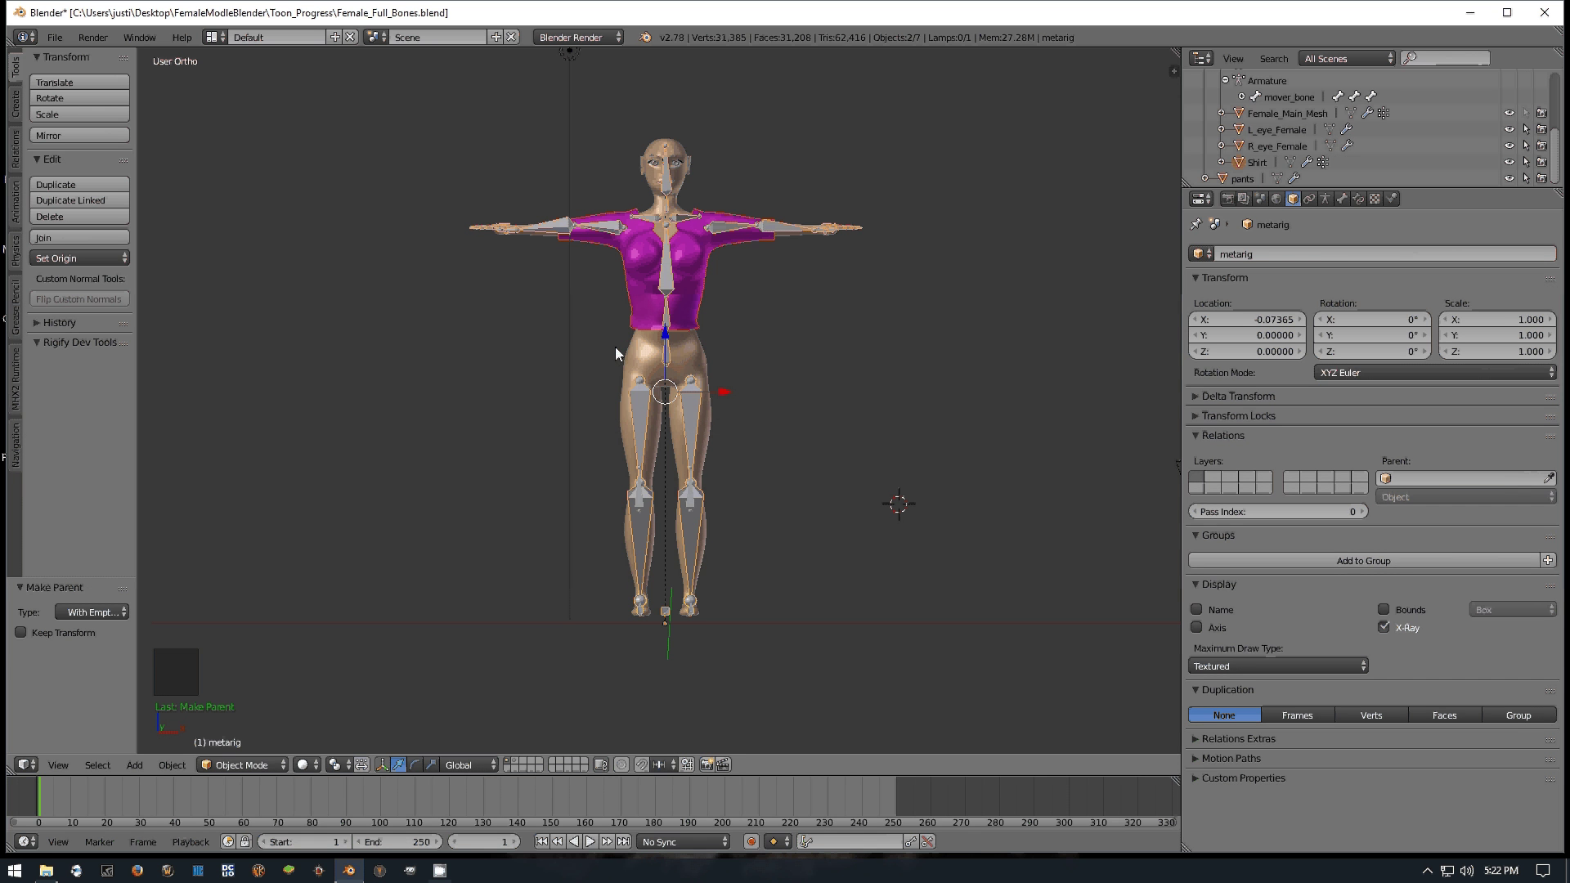
# Examine the vertex groups listed in the shirt's object data
pyautogui.rightClick(684, 287)
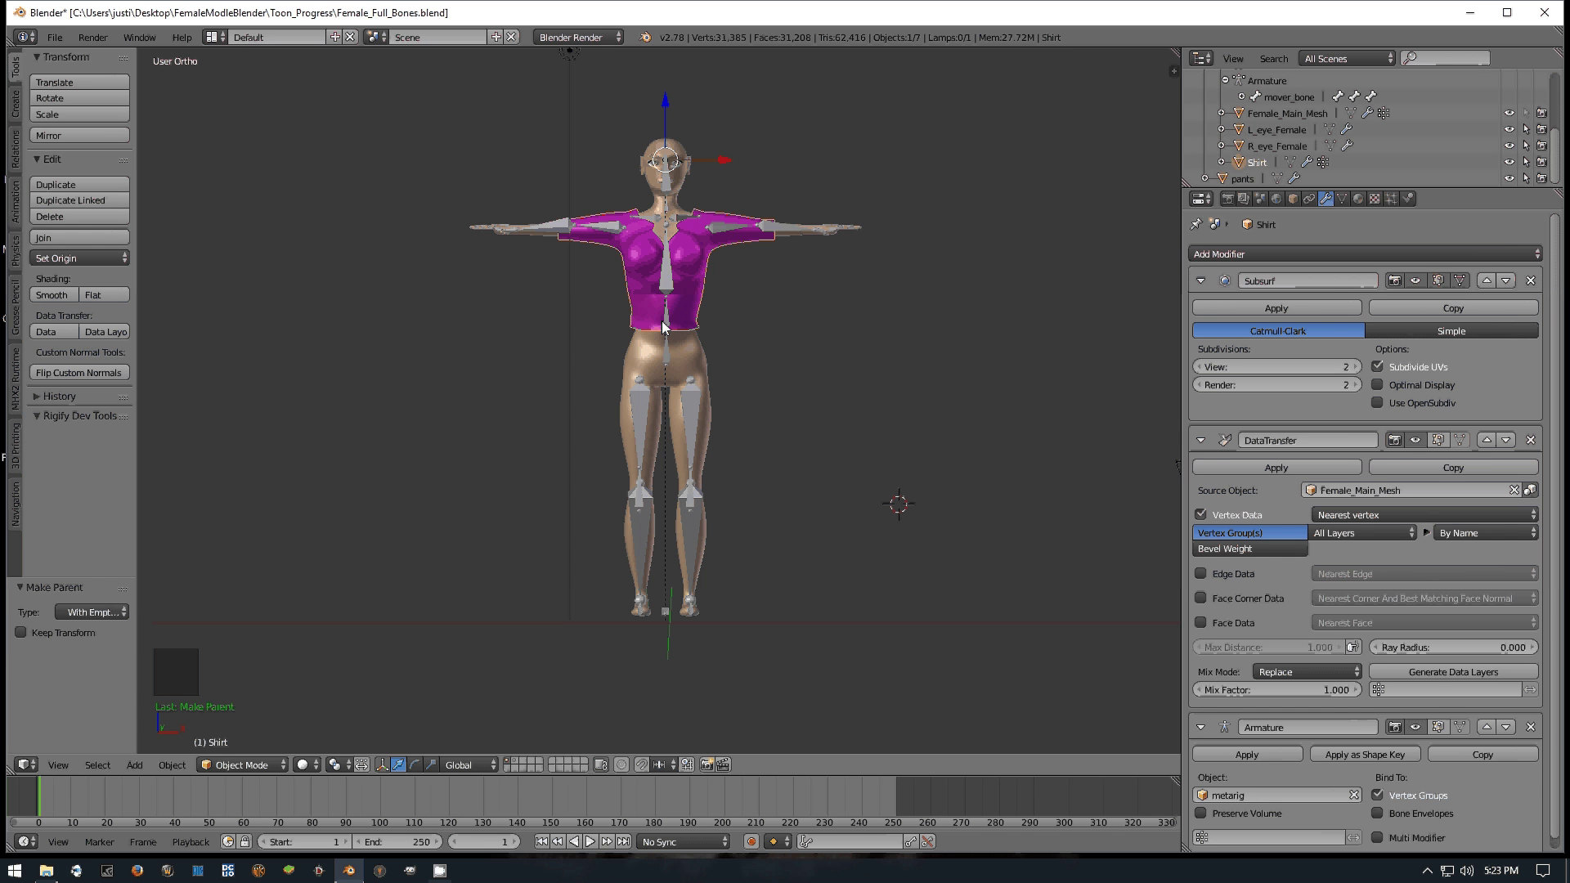
pyautogui.click(1342, 199)
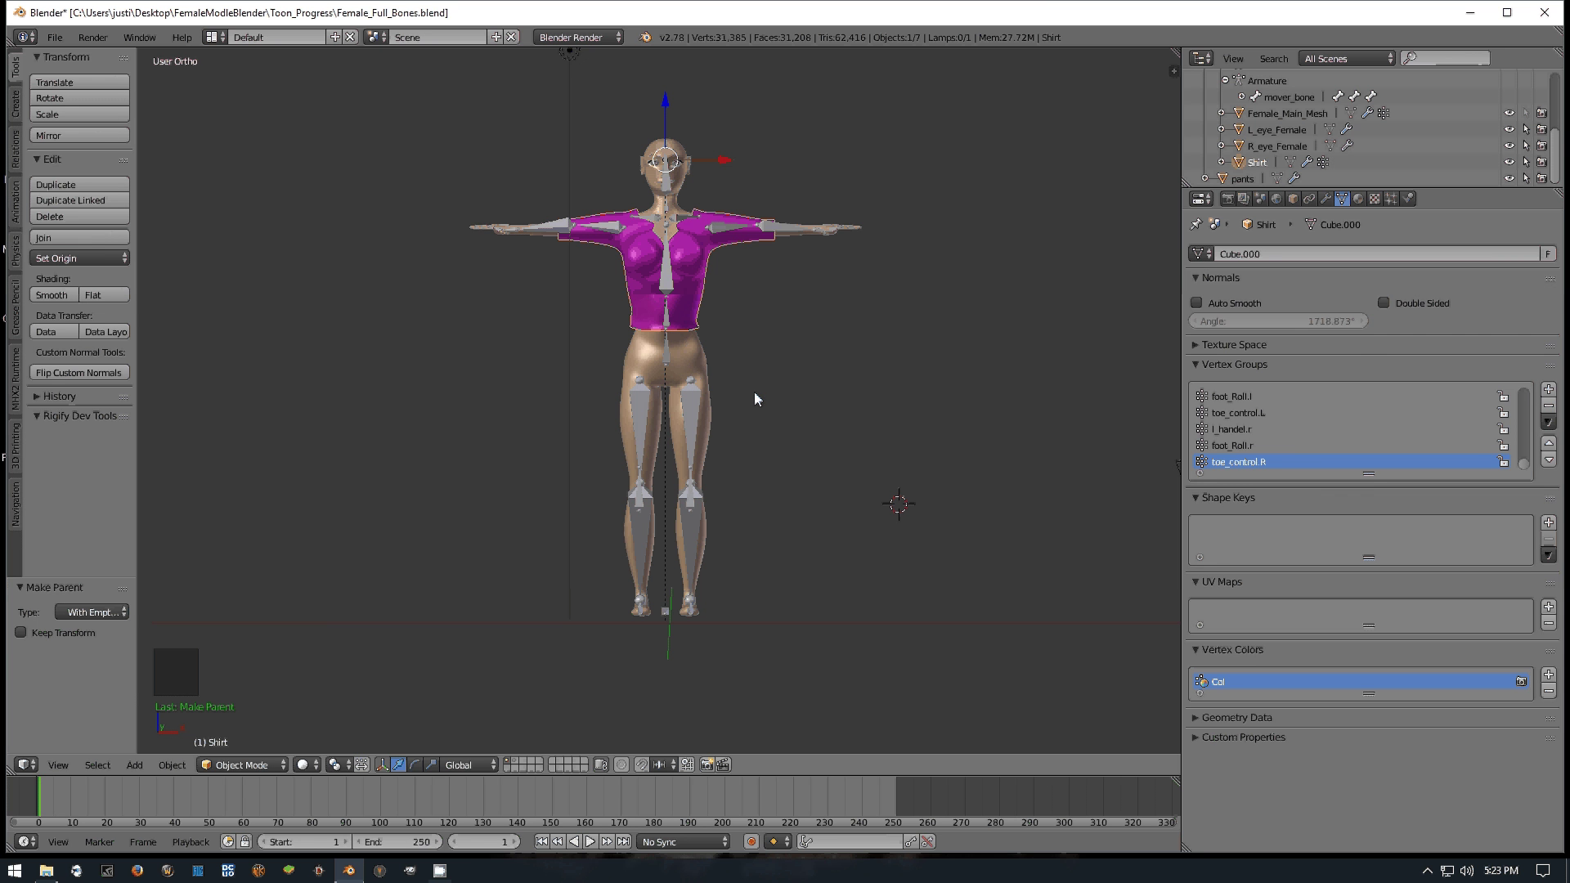
# Select the metarig armature and switch it to Pose Mode
pyautogui.rightClick(695, 403)
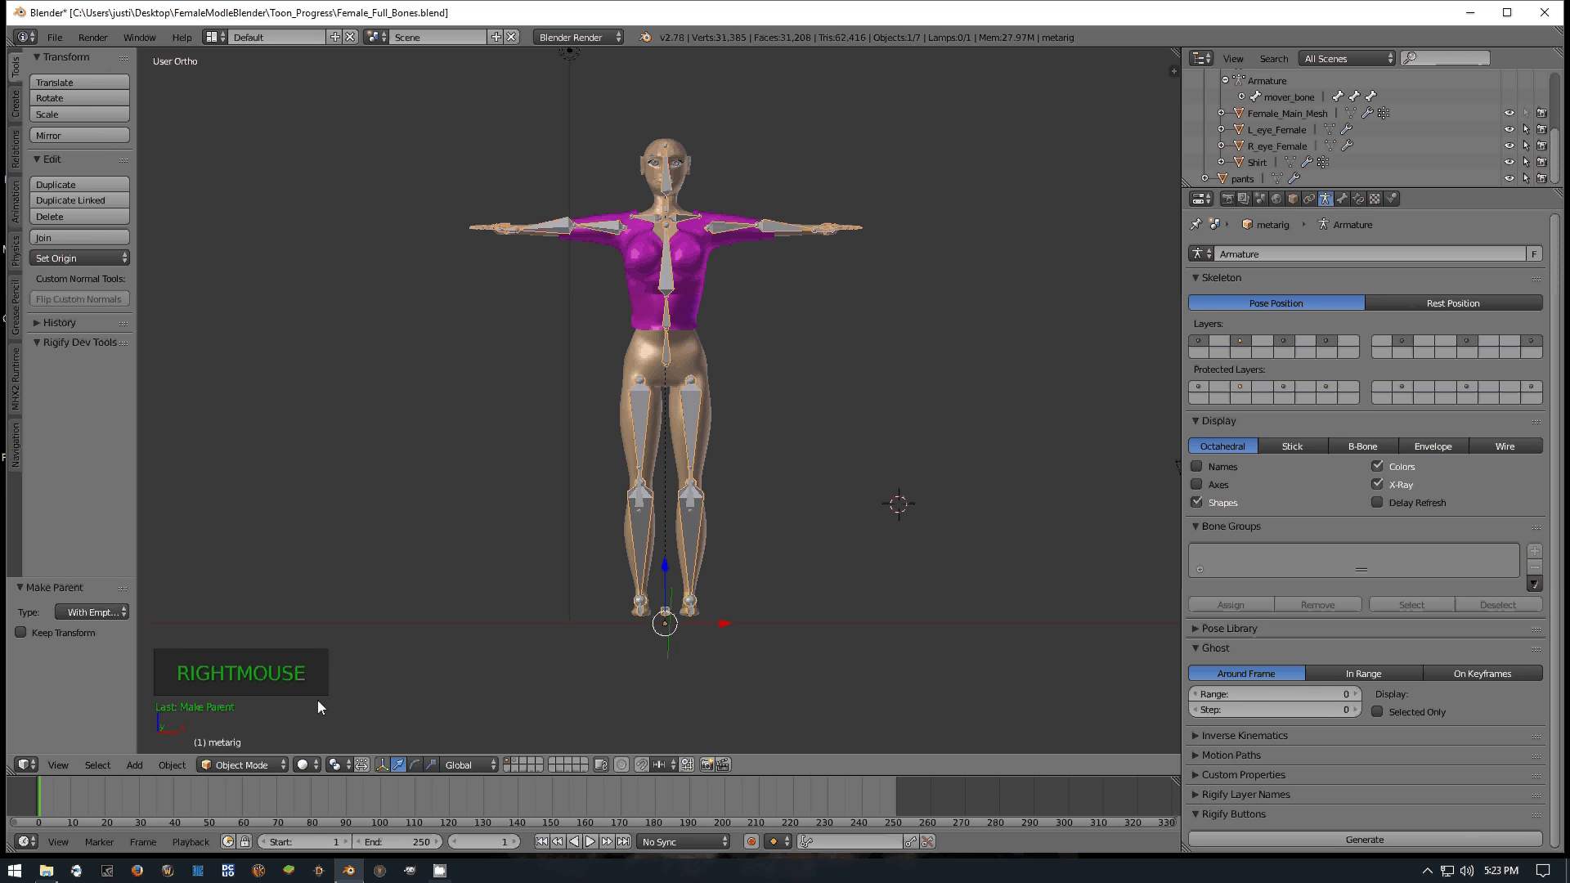
pyautogui.click(242, 764)
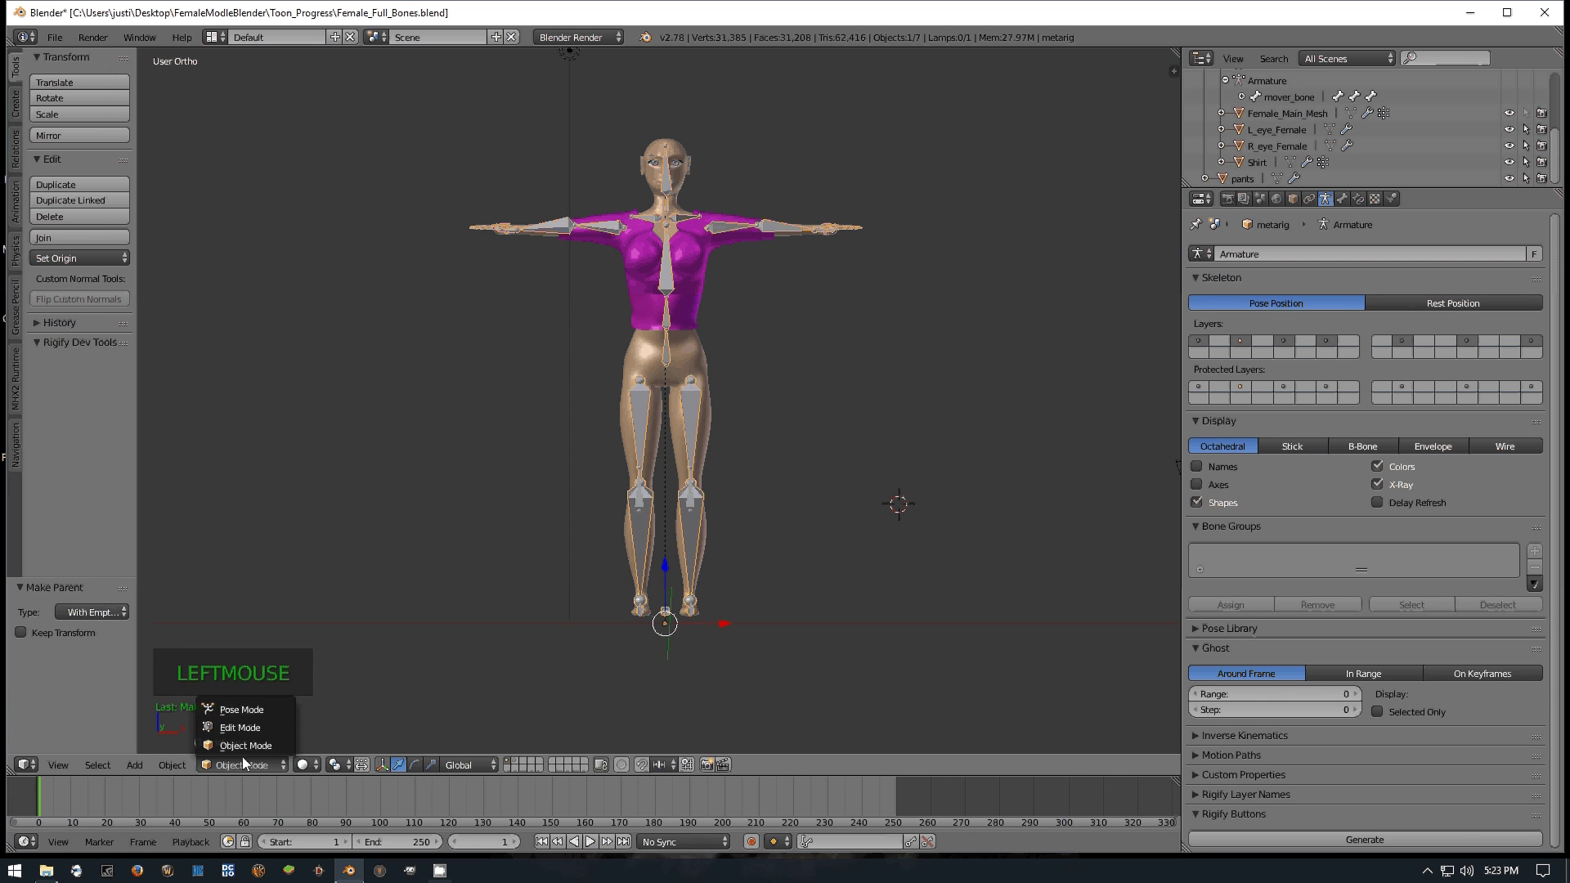
pyautogui.click(244, 710)
# Test how the shirt follows the chest bone by trial-rotating it about the X axis in the right side view, cancelling each rotation
pyautogui.moveTo(880, 426); pyautogui.dragTo(787, 426, button='middle')
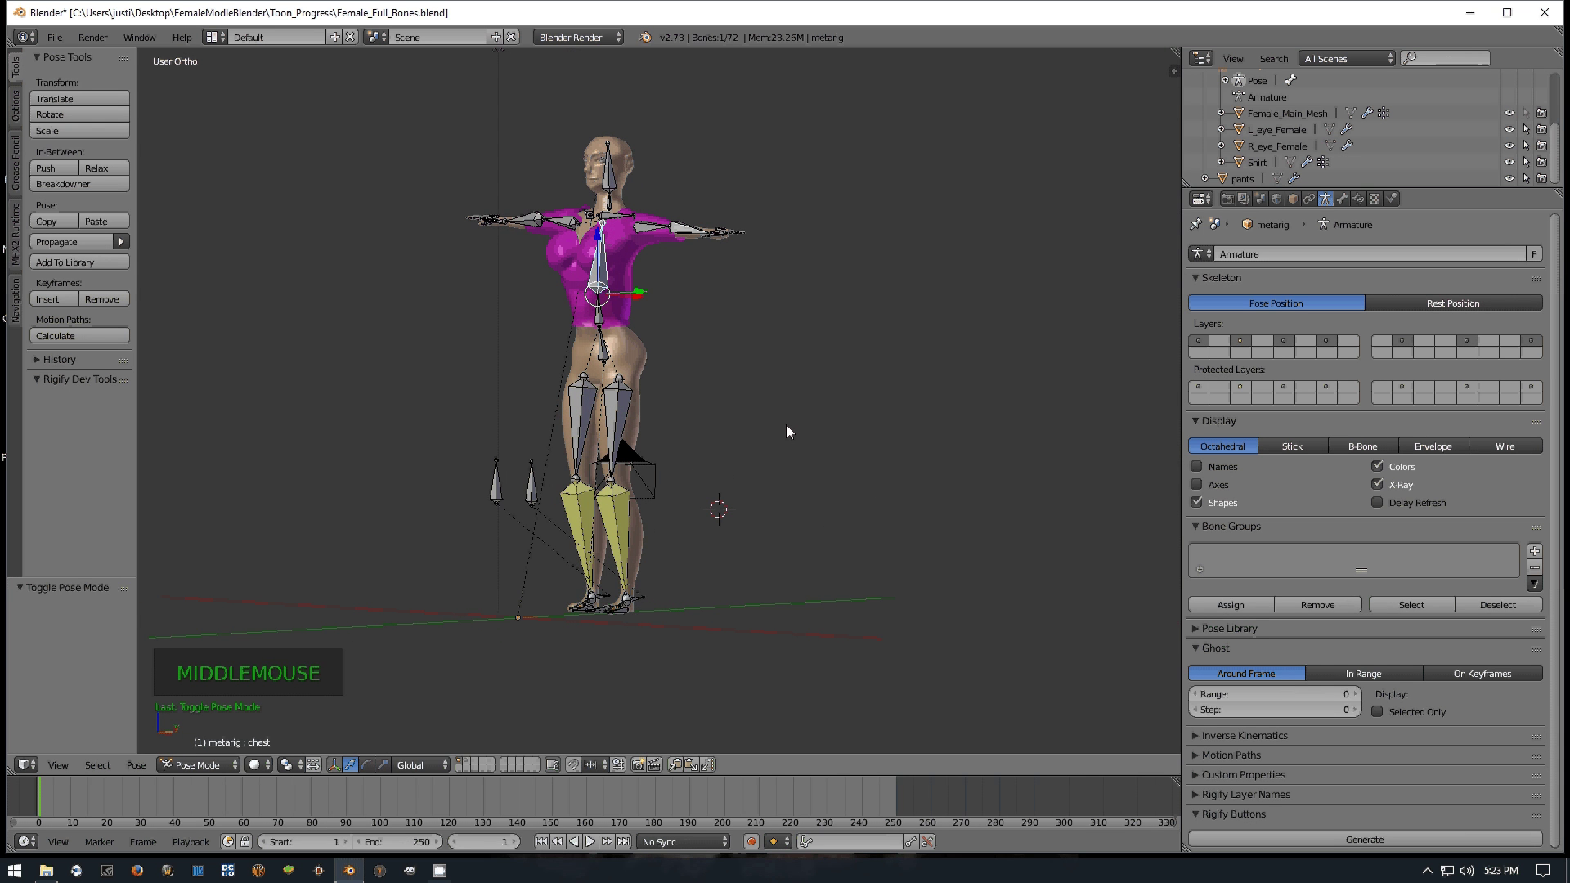
pyautogui.press('KP_3')
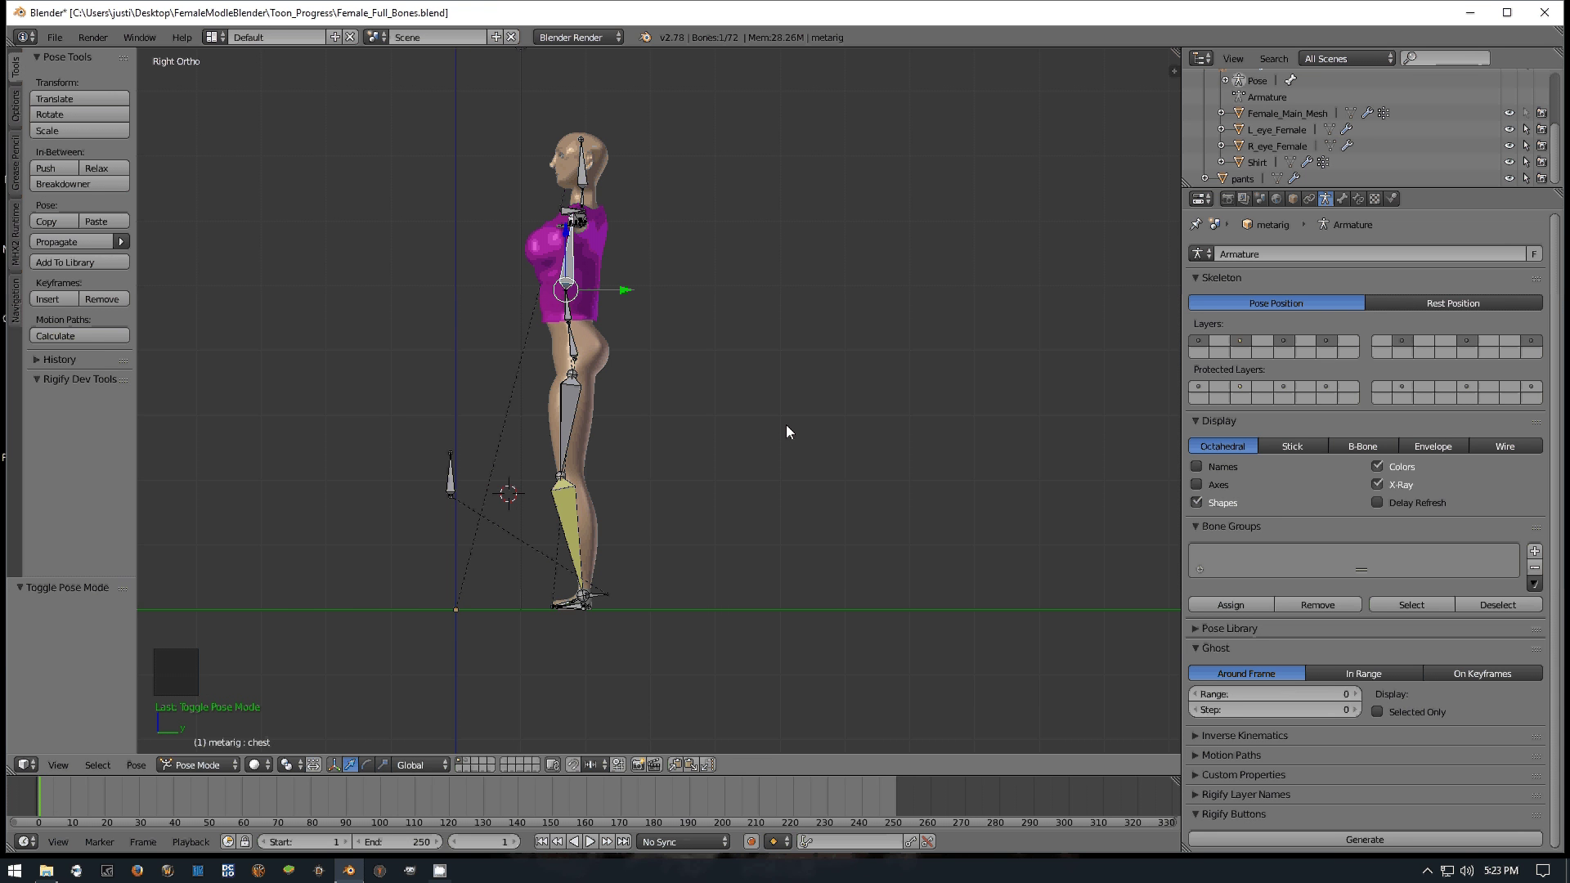
pyautogui.press('r')
pyautogui.press('x')
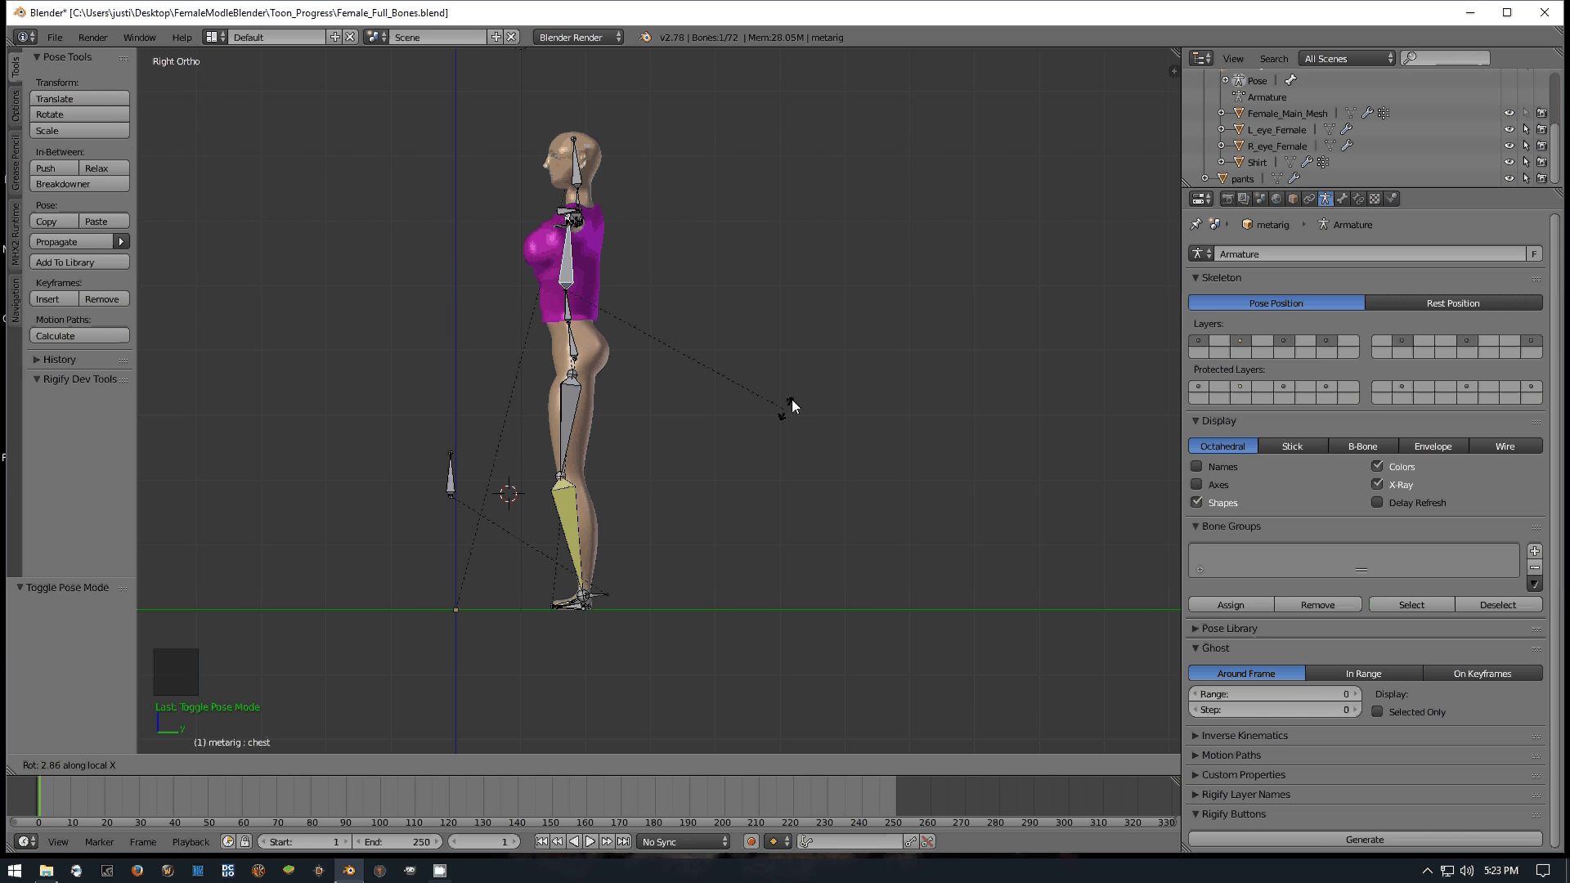
pyautogui.press('Escape')
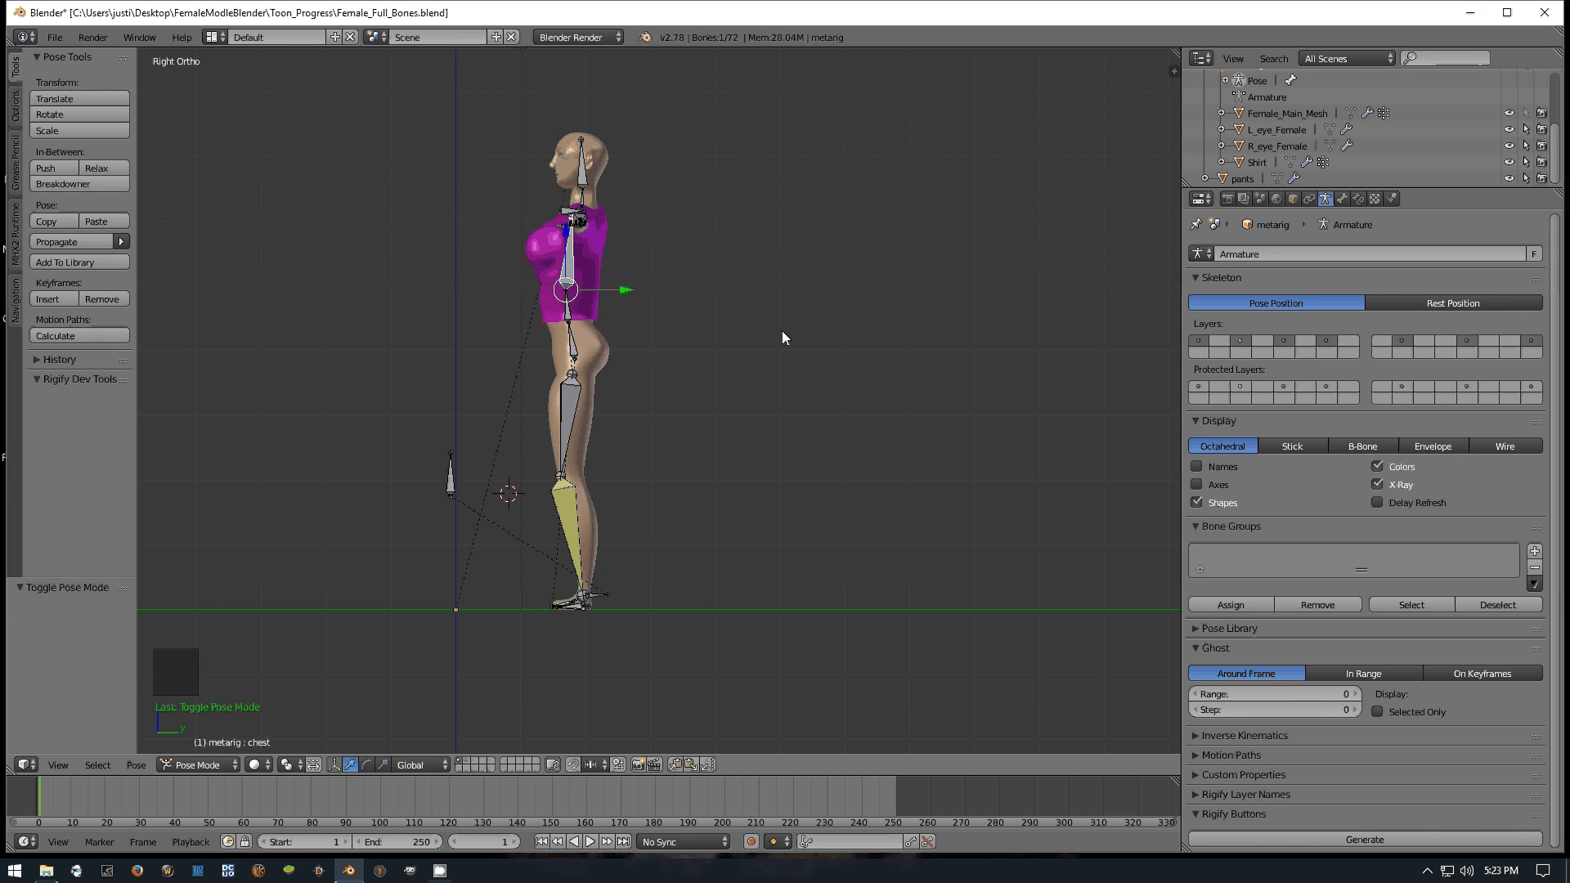
pyautogui.press('r')
pyautogui.press('x')
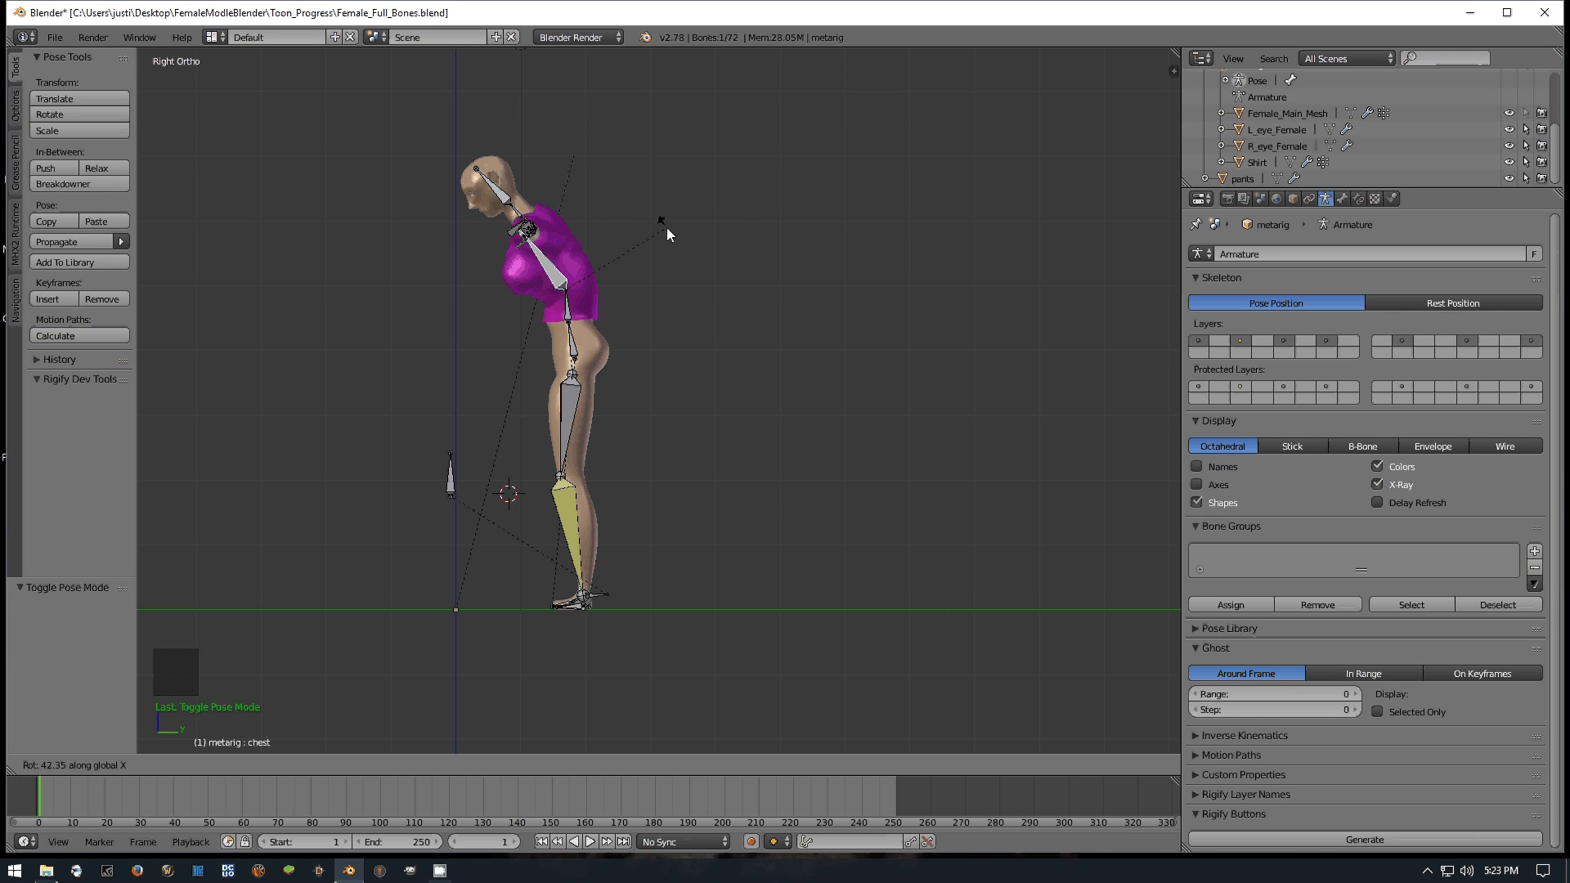
pyautogui.press('Escape')
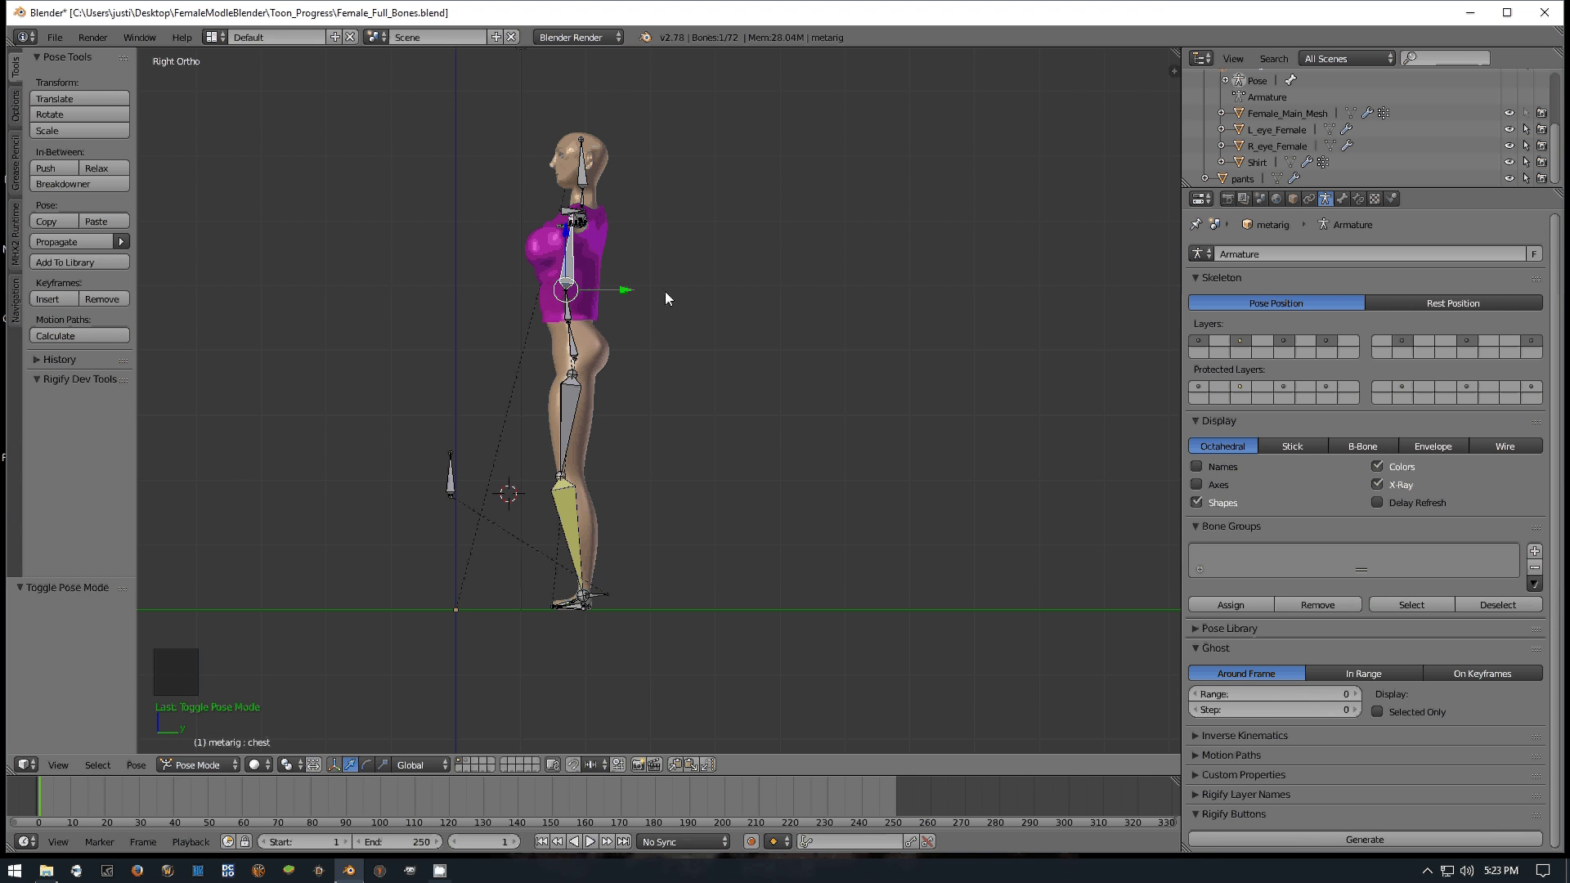
# Check the shirt's deformation from the front by trial-rotating the chest bone about the X and Y axes, cancelling each rotation
pyautogui.press('KP_1')
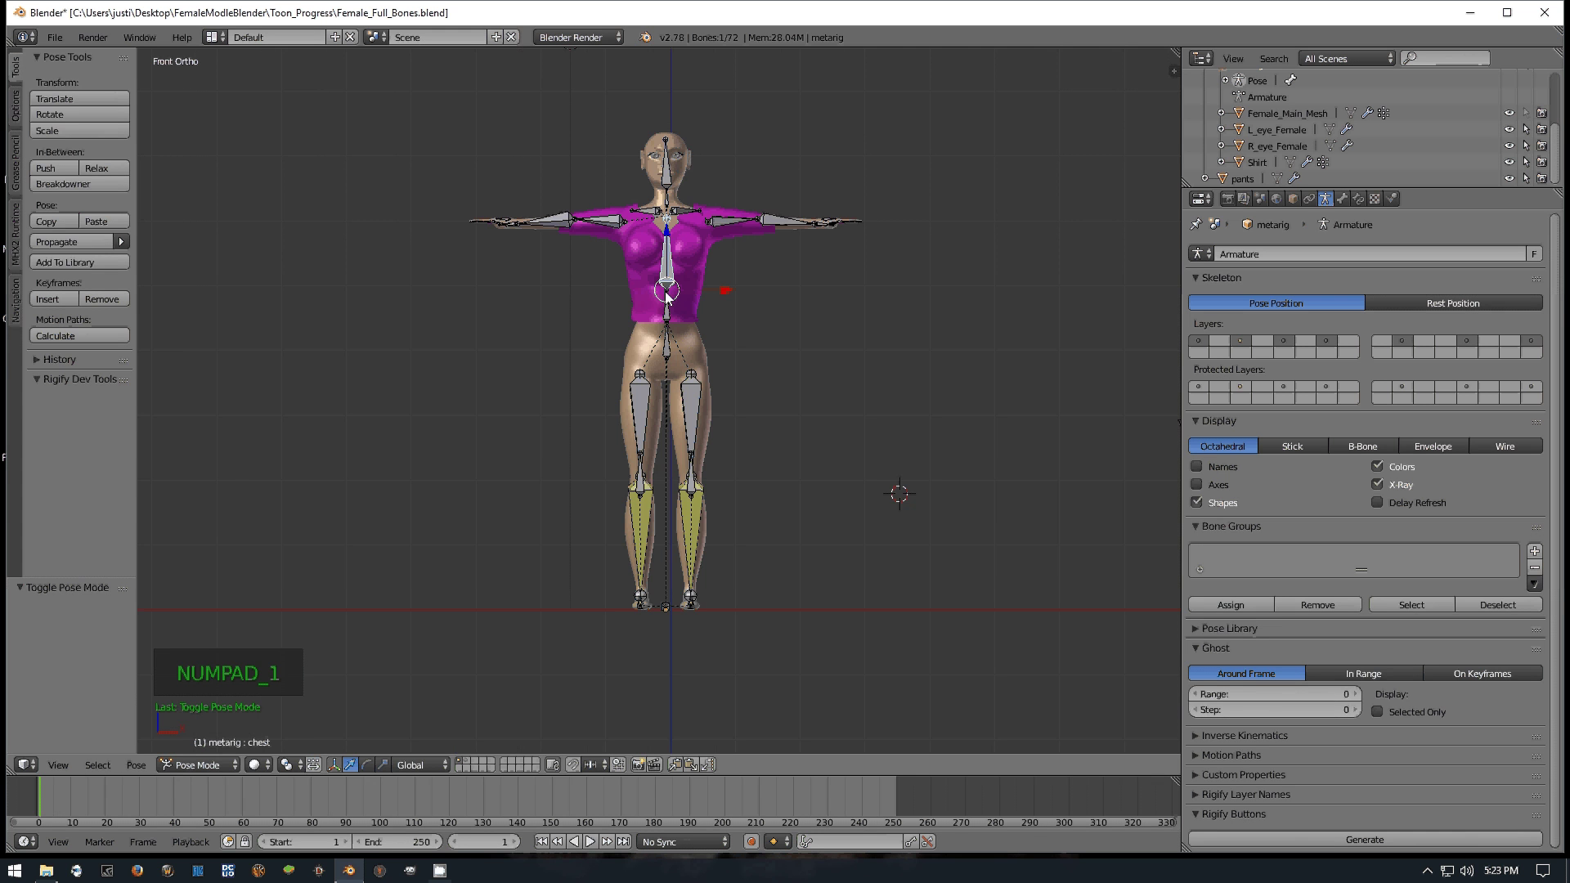
pyautogui.scroll(-1, 662, 362)
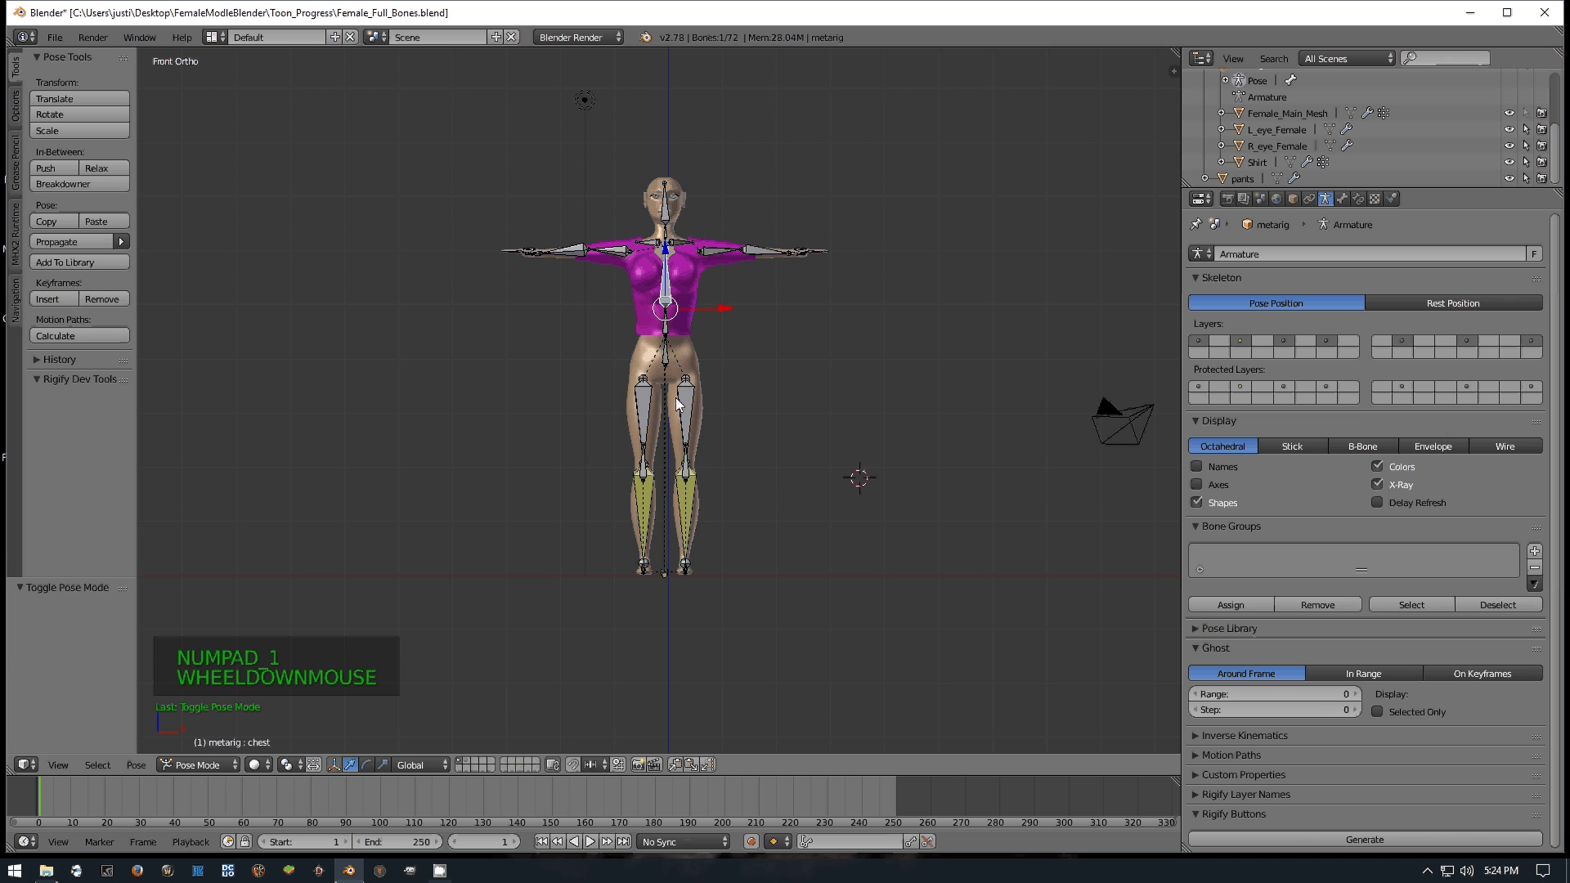
pyautogui.scroll(1, 774, 398)
pyautogui.scroll(-1, 775, 386)
pyautogui.press('r')
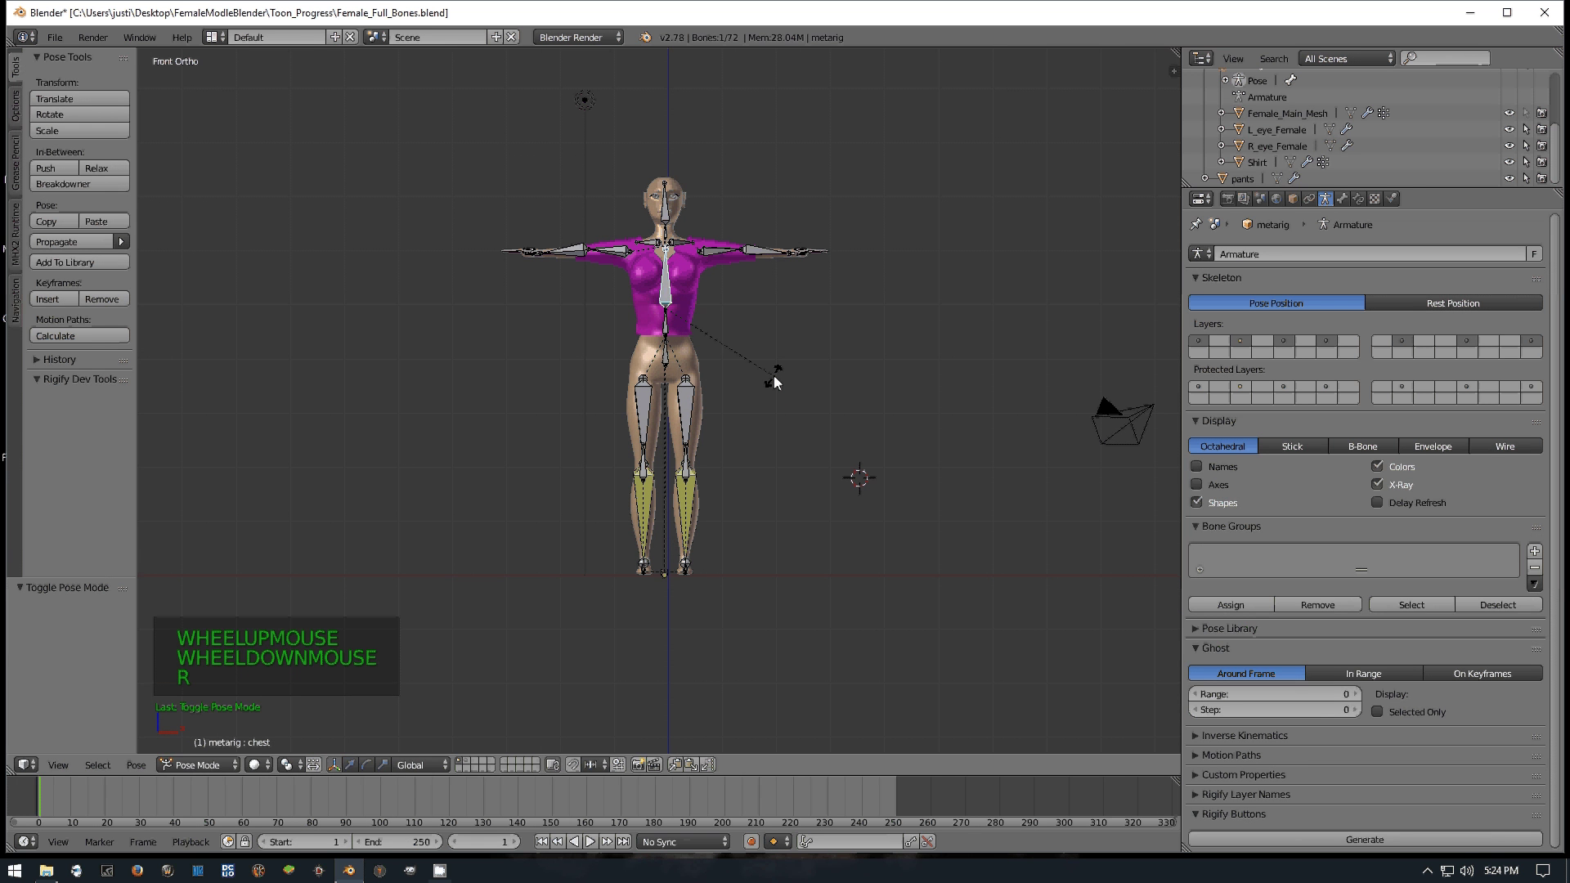
pyautogui.press('x')
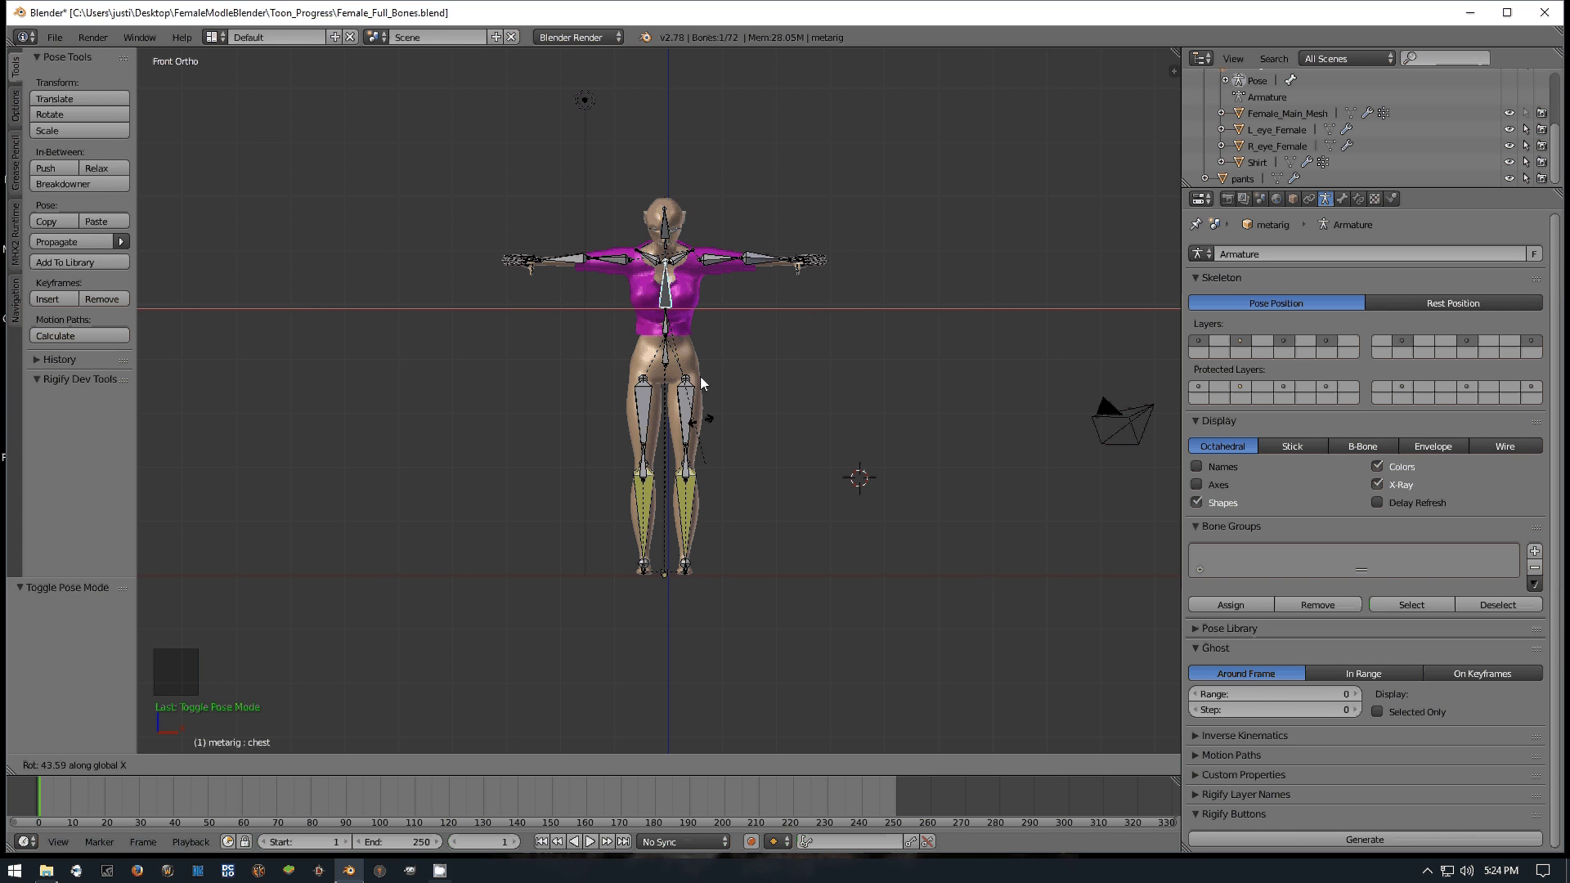
pyautogui.press('Escape')
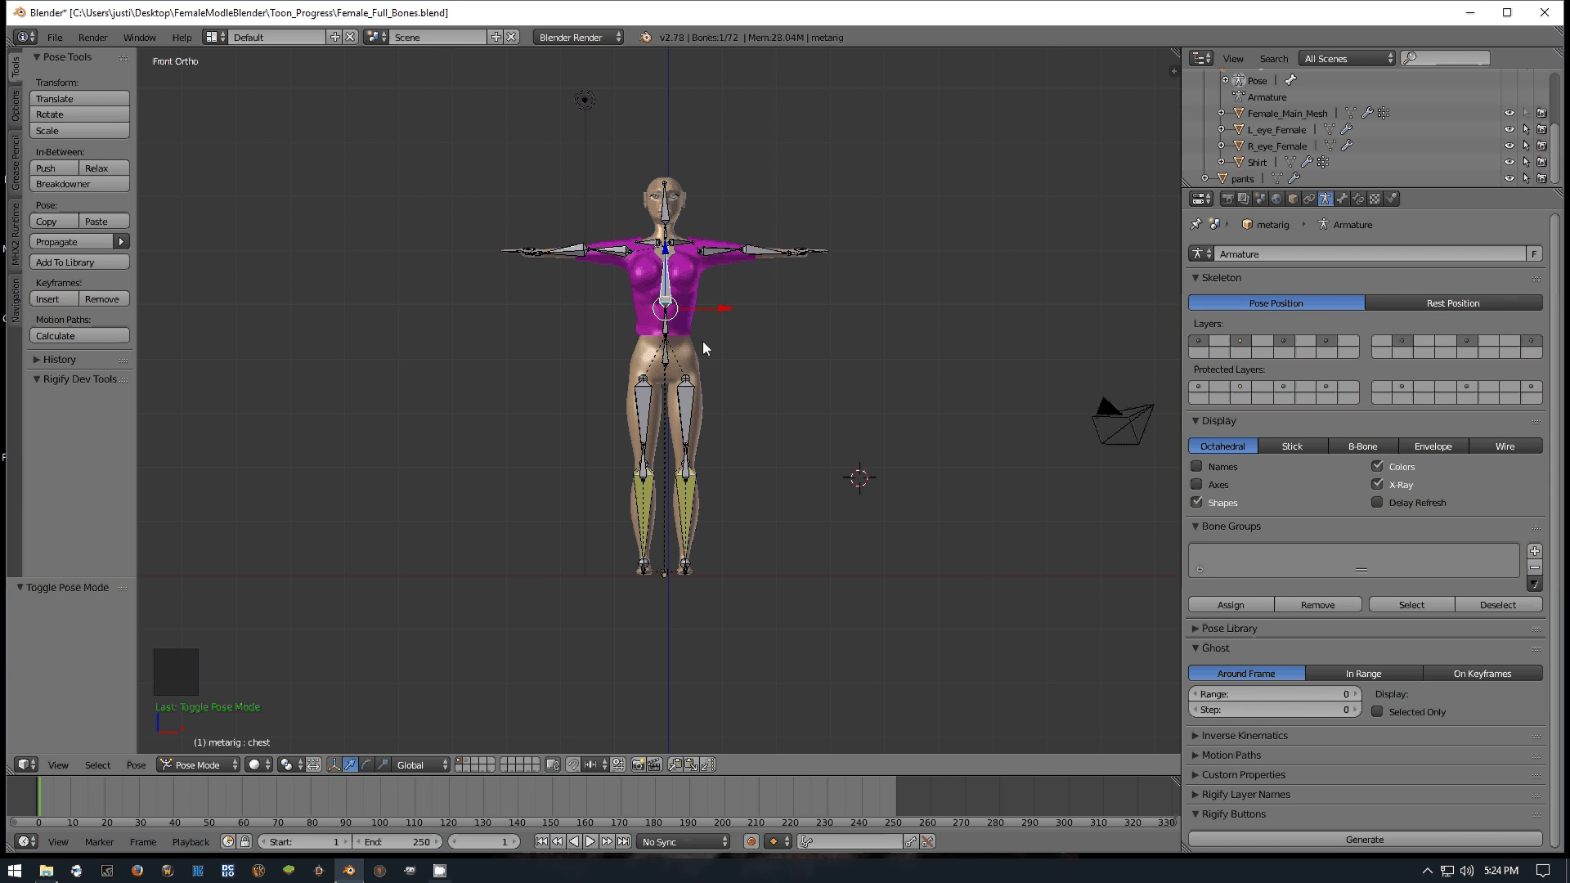
pyautogui.press('r')
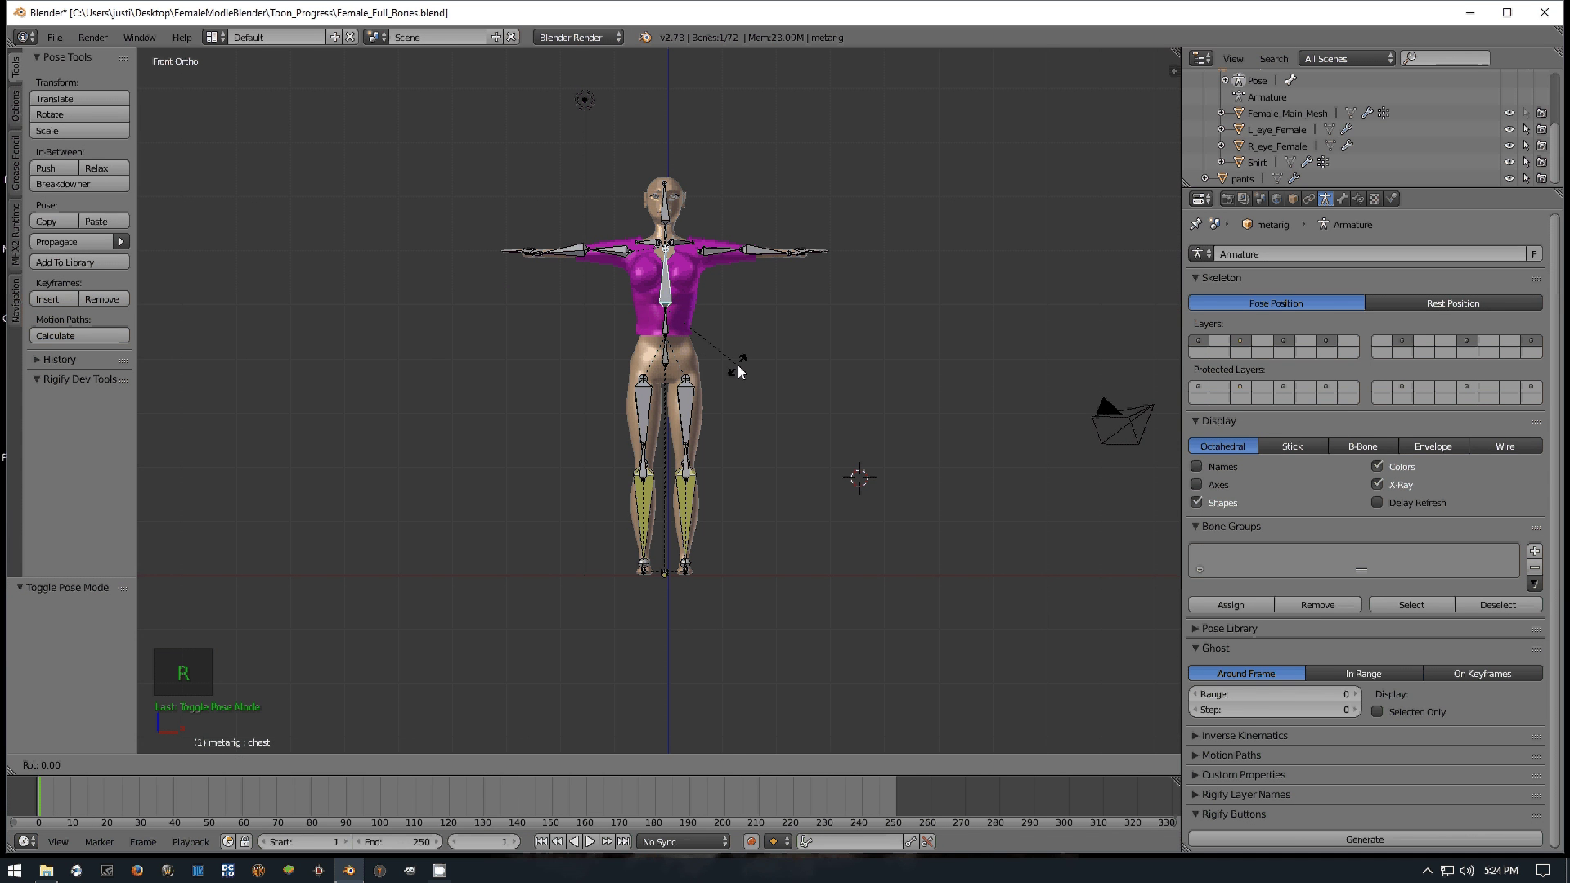
pyautogui.press('y')
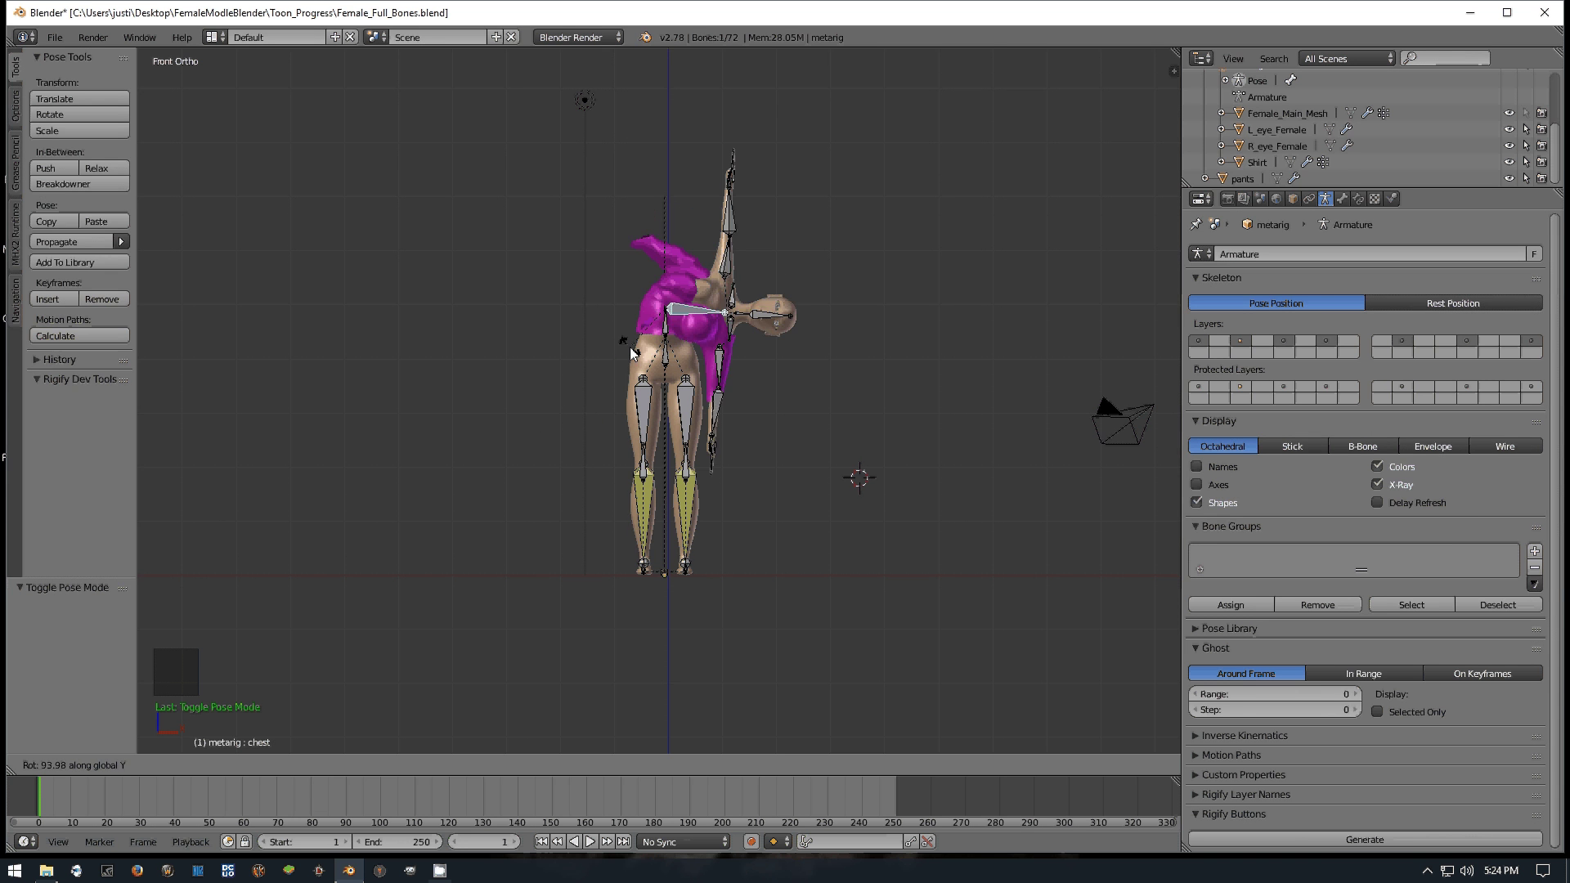
pyautogui.press('Escape')
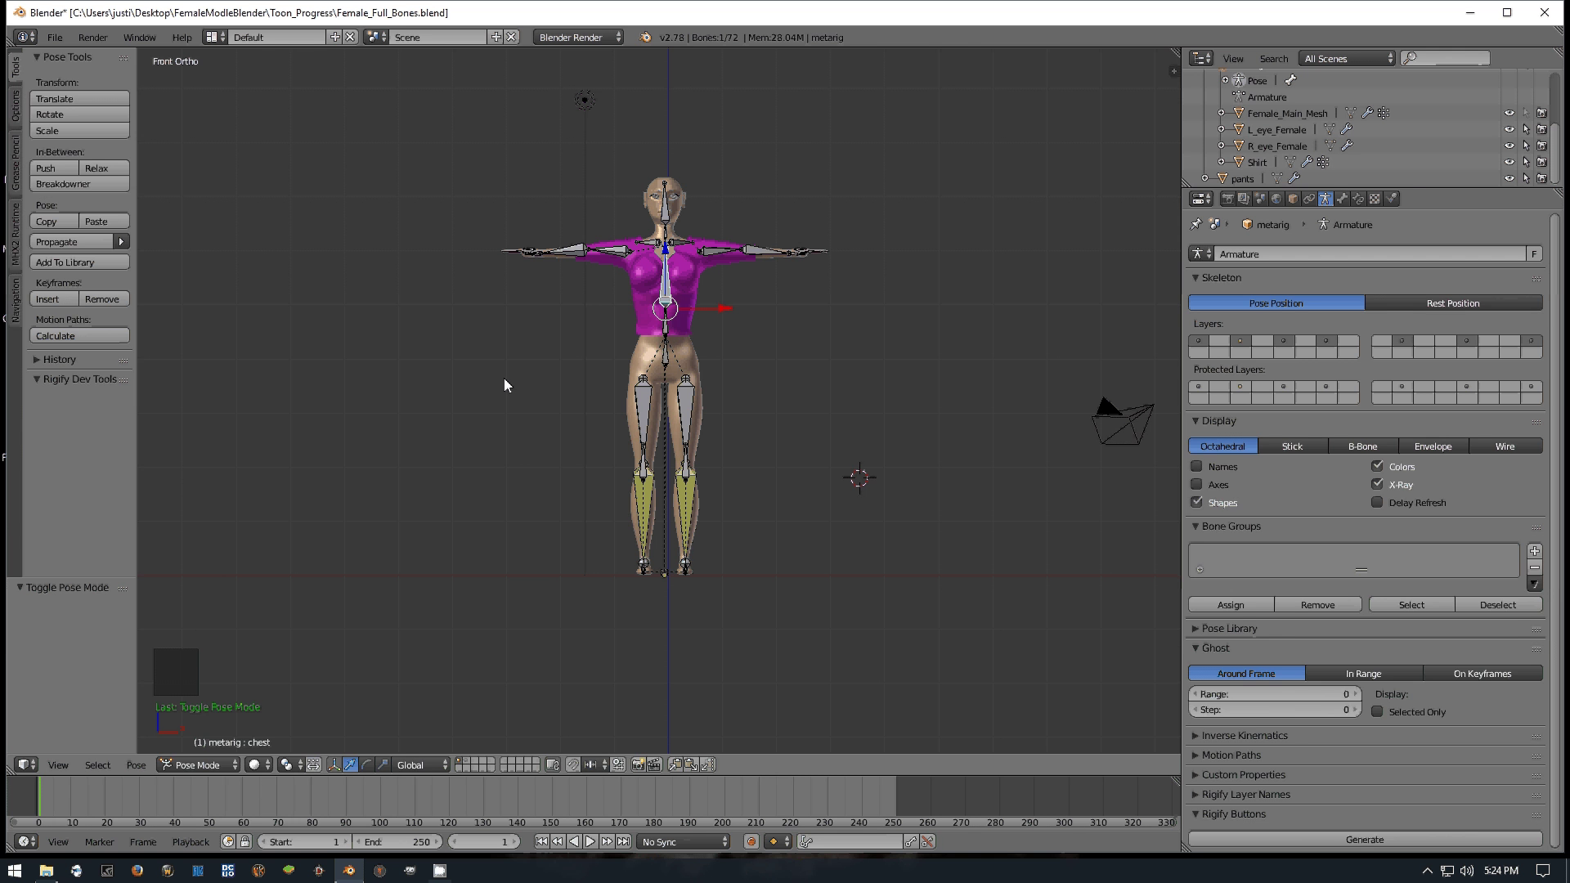
# Move the shirt's Data Transfer modifier above the Subsurf modifier and apply it
pyautogui.rightClick(631, 292)
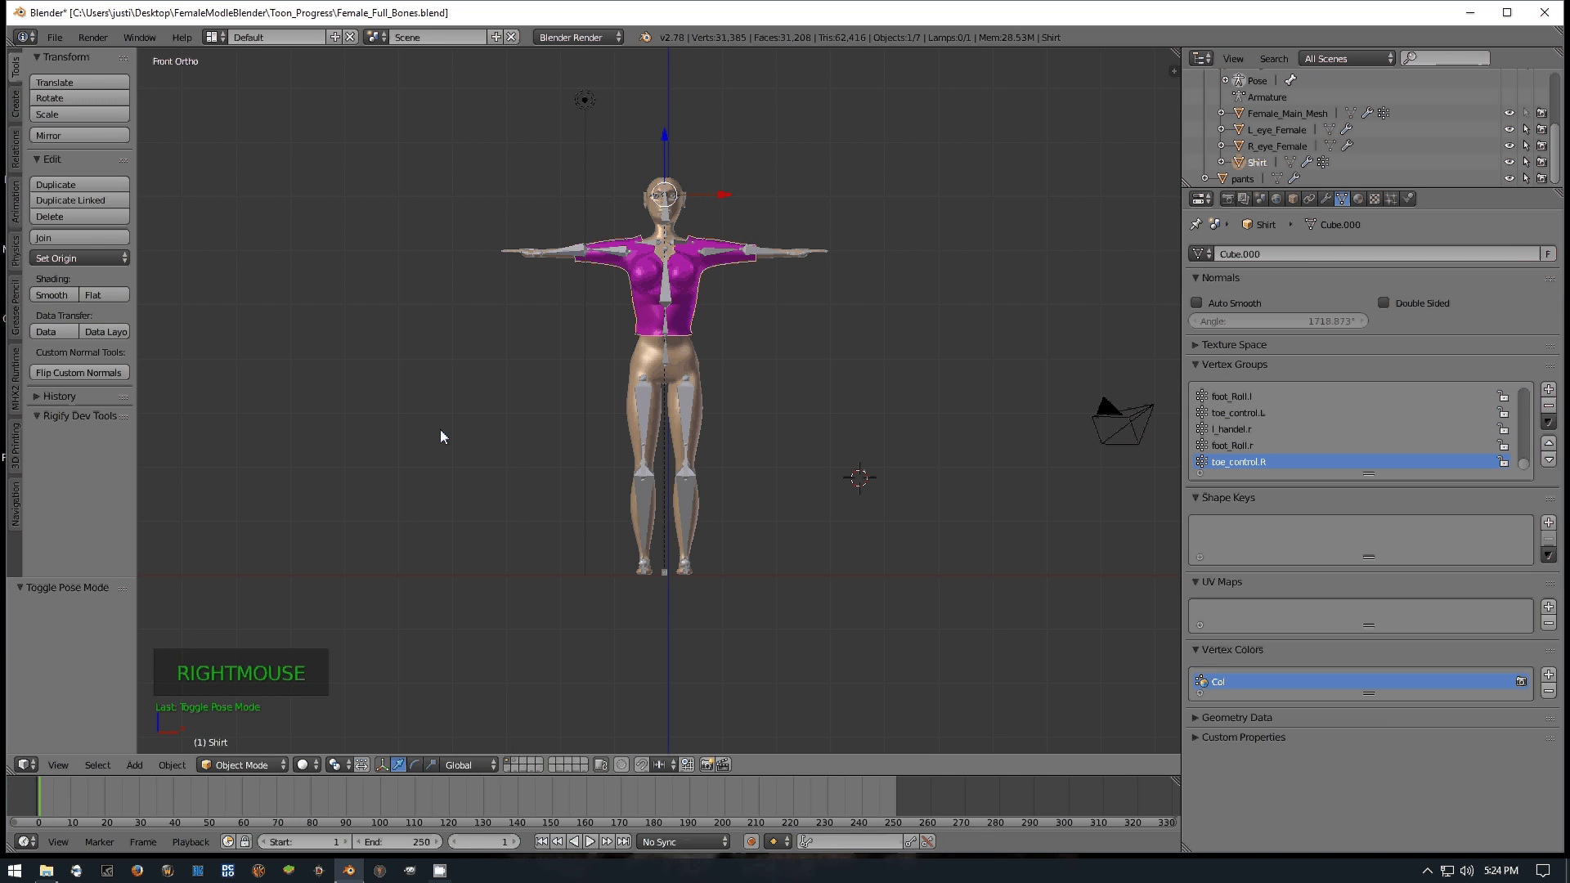
pyautogui.click(229, 765)
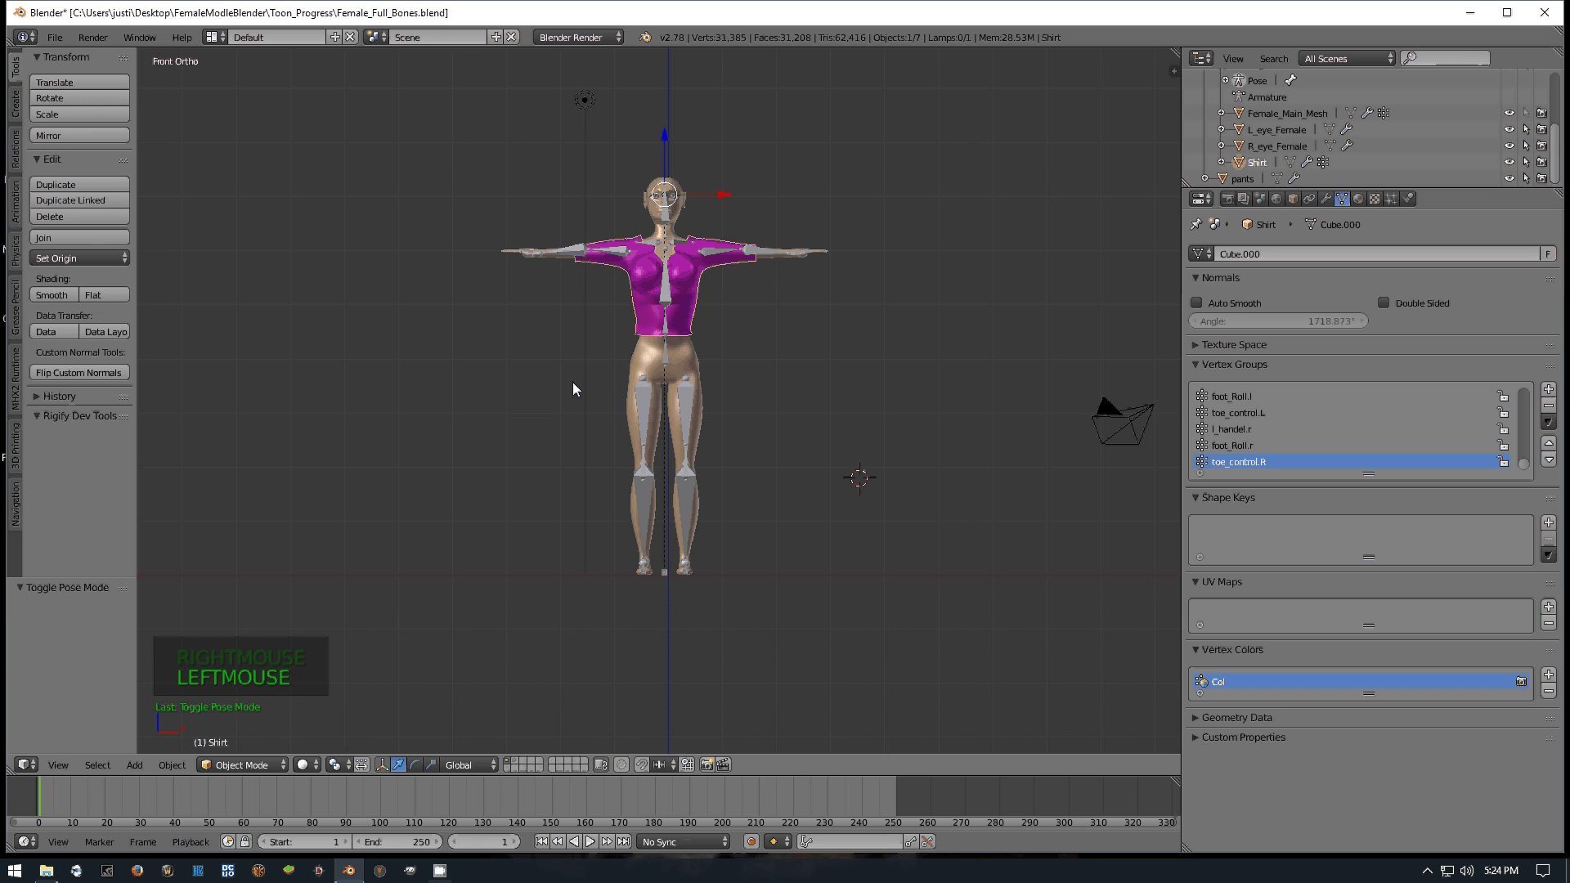
pyautogui.click(1323, 199)
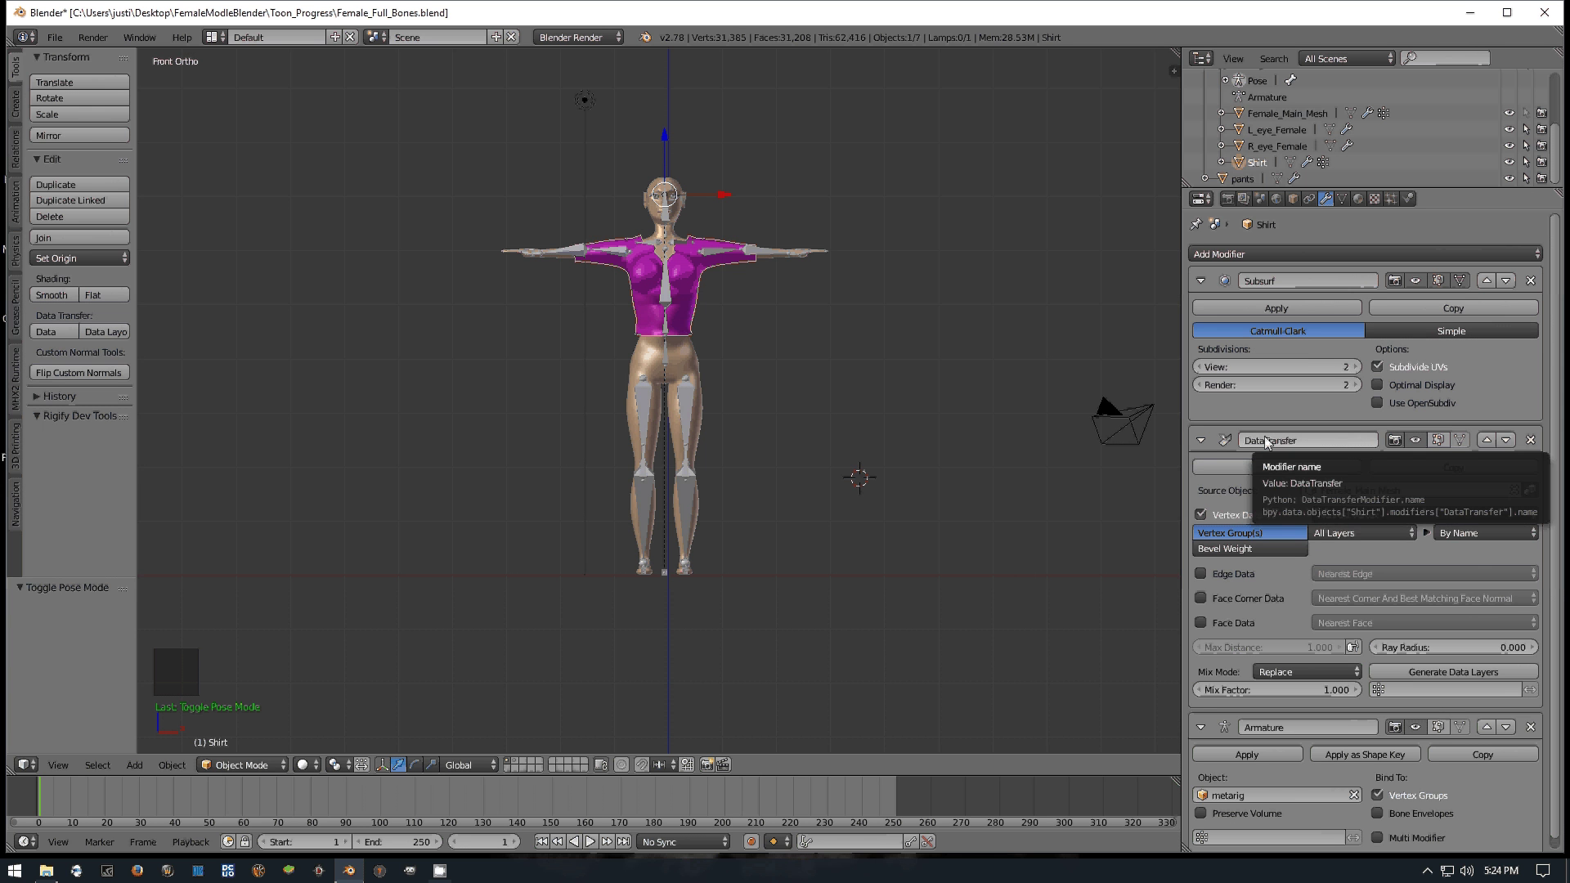
pyautogui.click(1487, 440)
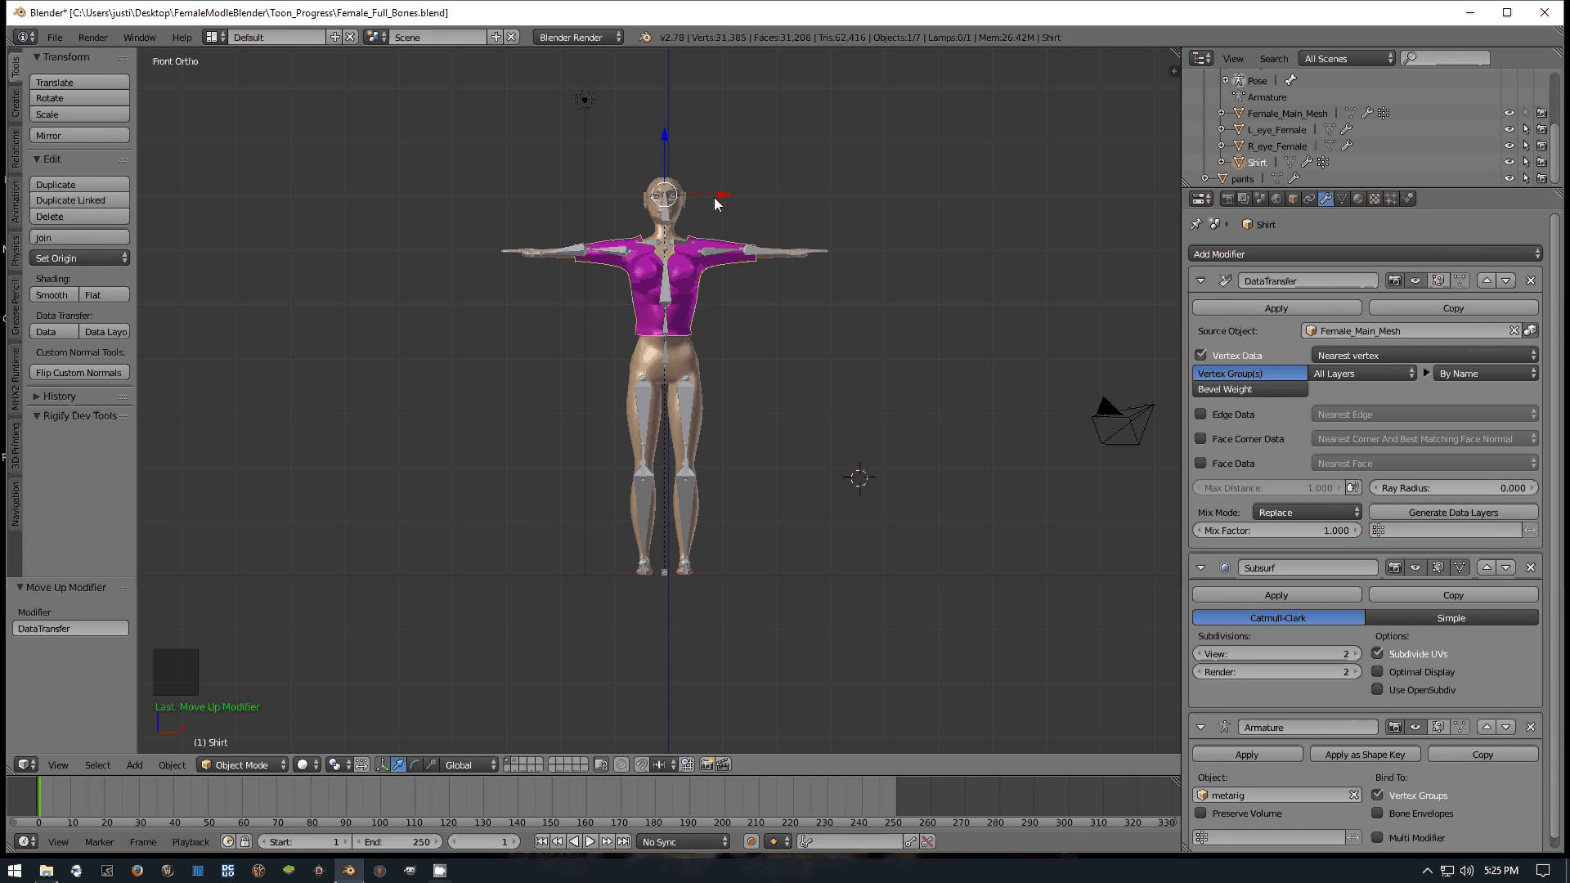
pyautogui.click(1232, 307)
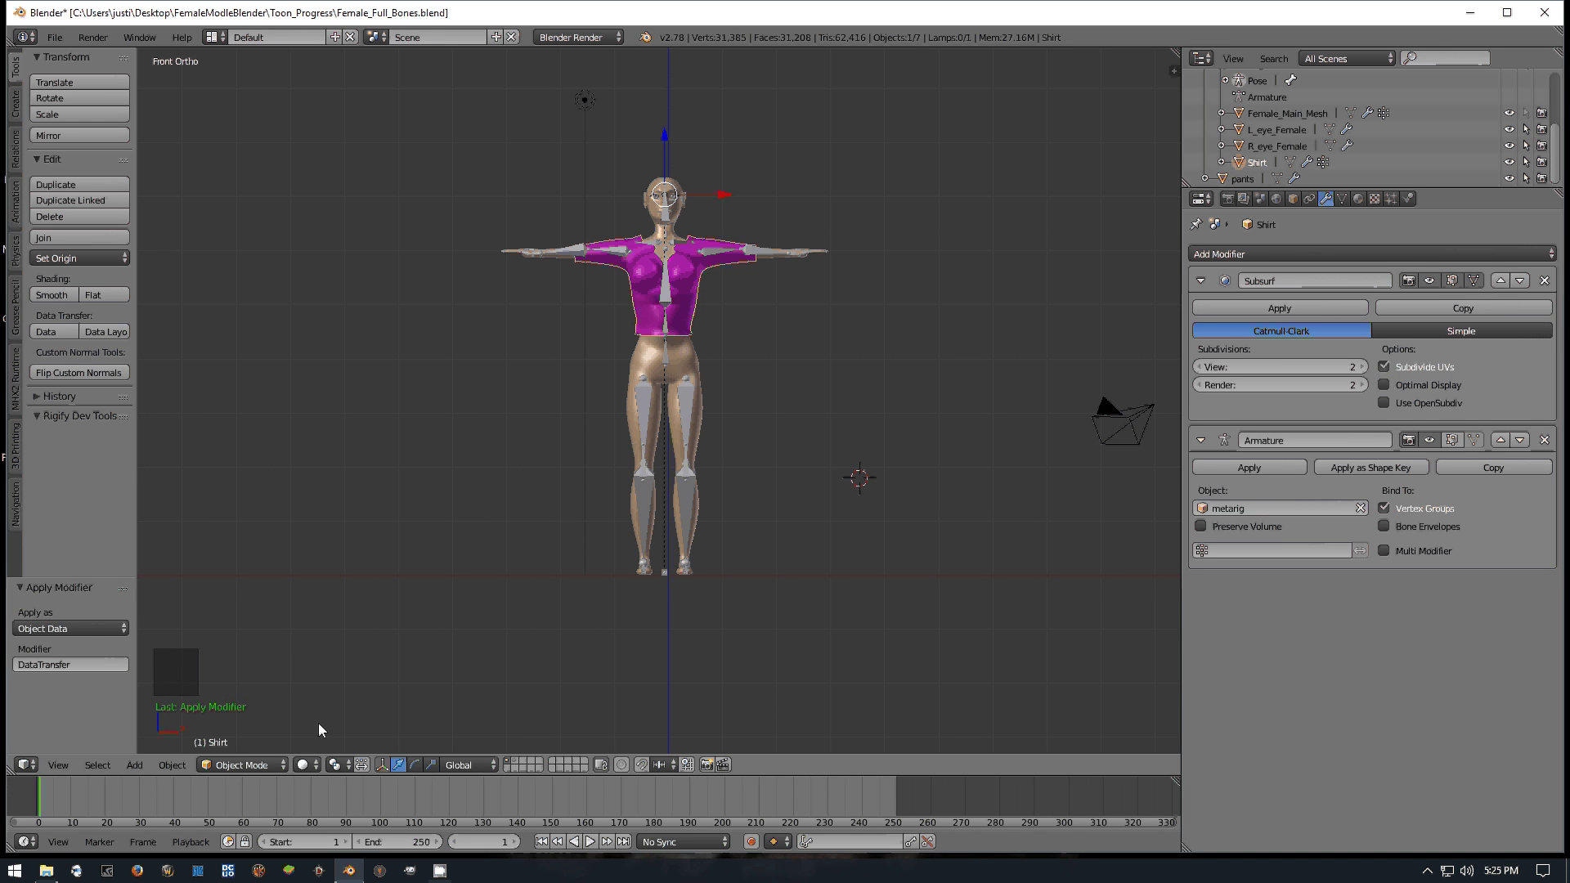
# Return to the metarig's chest bone and trial-rotate it sideways about the Y axis to test the shirt's deformation, discarding the rotation
pyautogui.rightClick(665, 301)
pyautogui.moveTo(890, 327)
pyautogui.mouseDown(button='middle')
pyautogui.moveTo(872, 331)
pyautogui.moveTo(896, 327)
pyautogui.moveTo(890, 347)
pyautogui.mouseUp(button='middle')
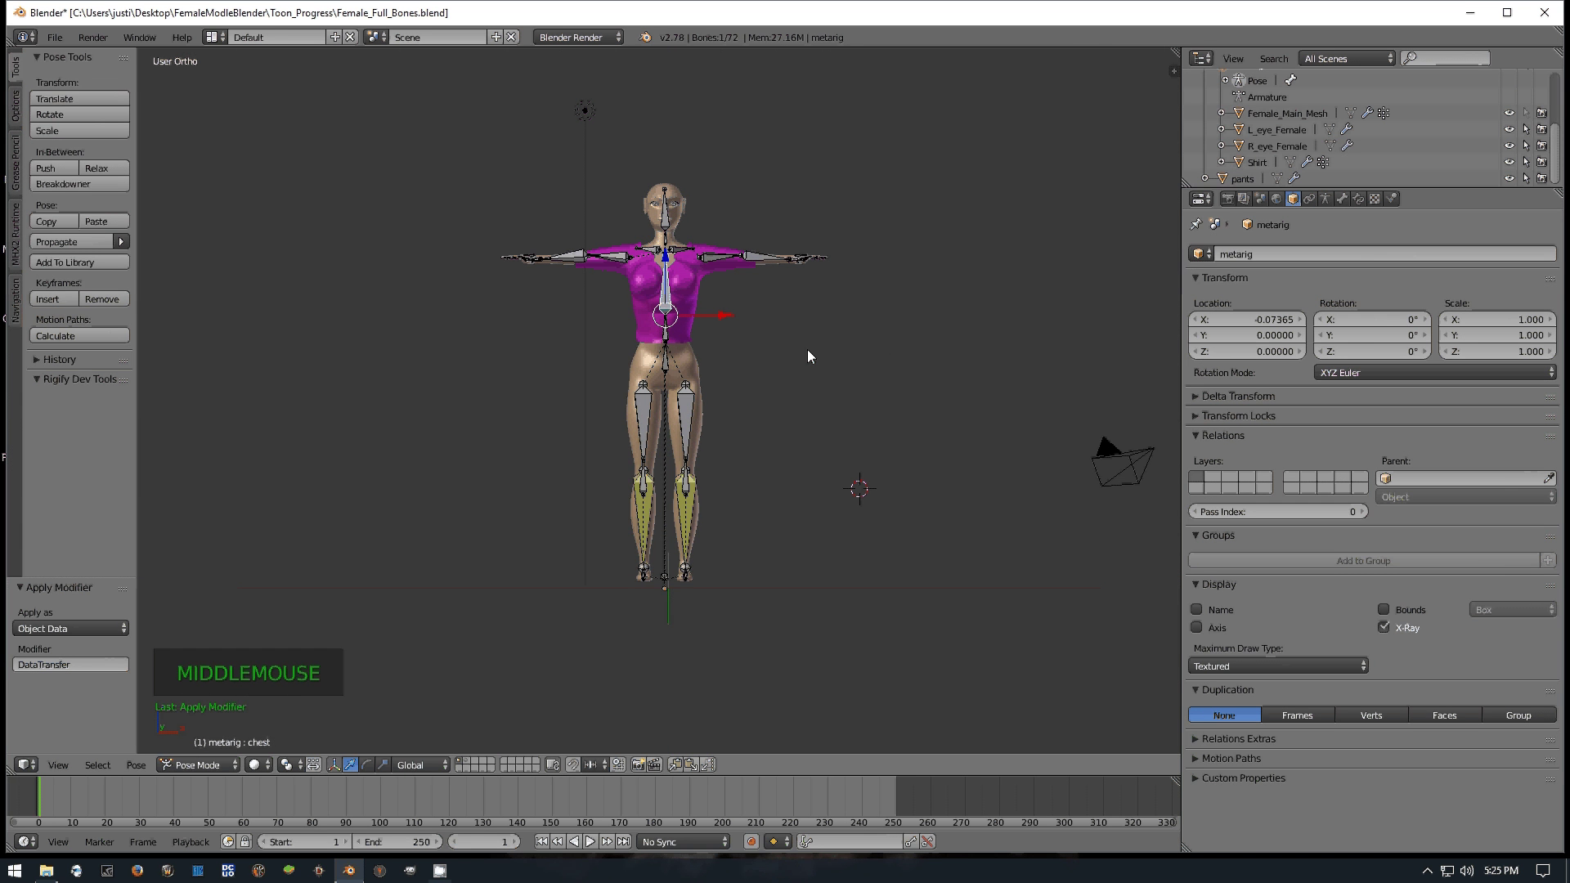
pyautogui.press('r')
pyautogui.press('y')
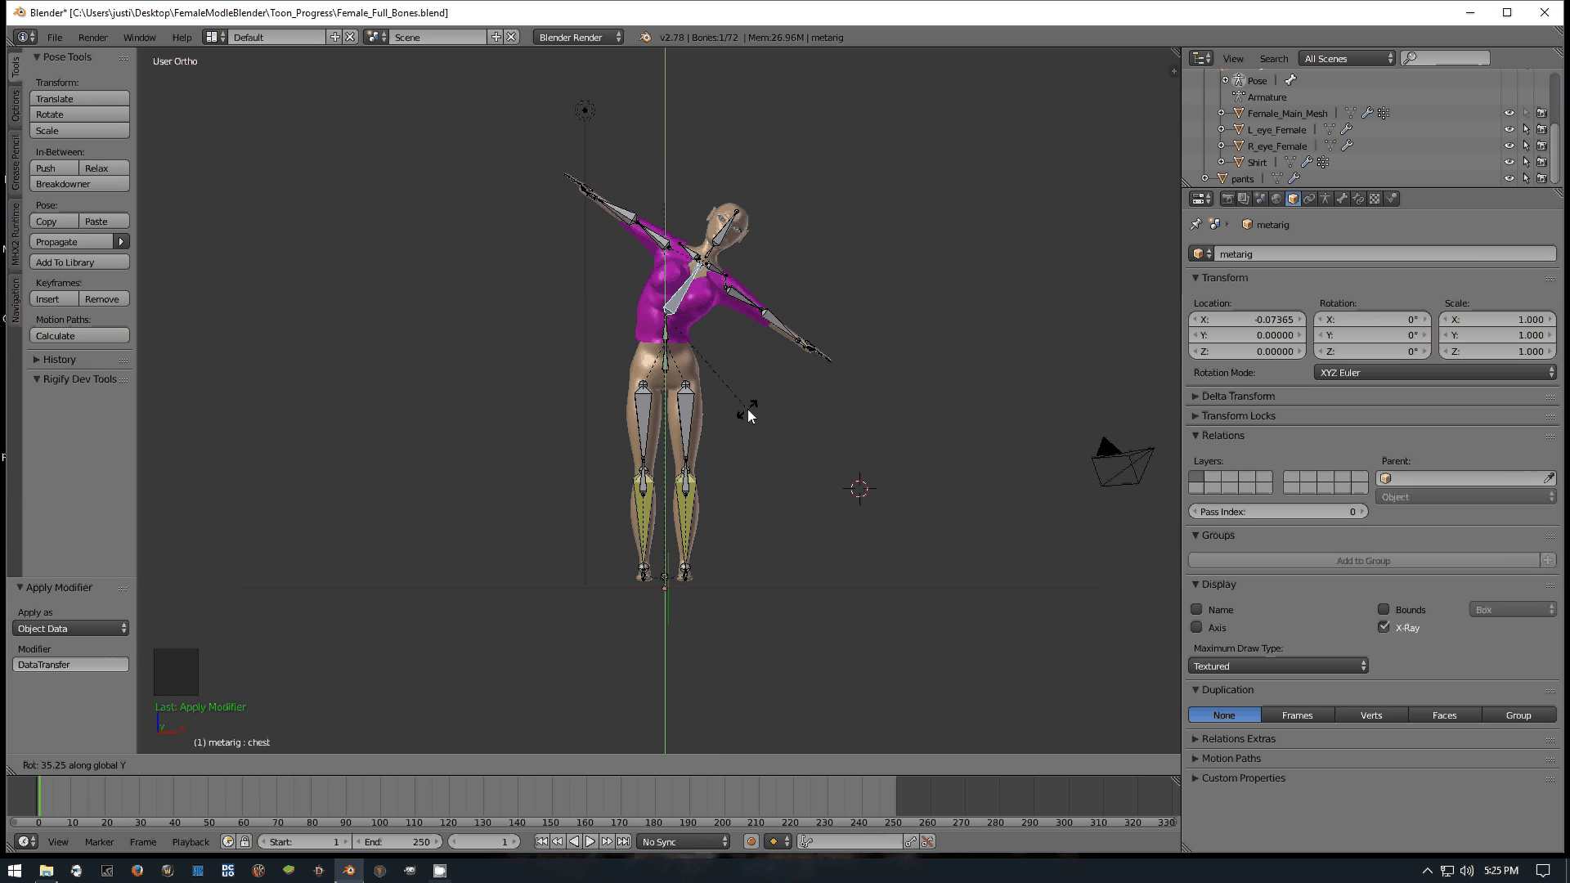
pyautogui.click(754, 317)
# Test the shirt's forward bend from the side by trial-rotating the chest bone about the X axis, cancelling the rotation
pyautogui.moveTo(777, 342); pyautogui.dragTo(635, 355, button='middle')
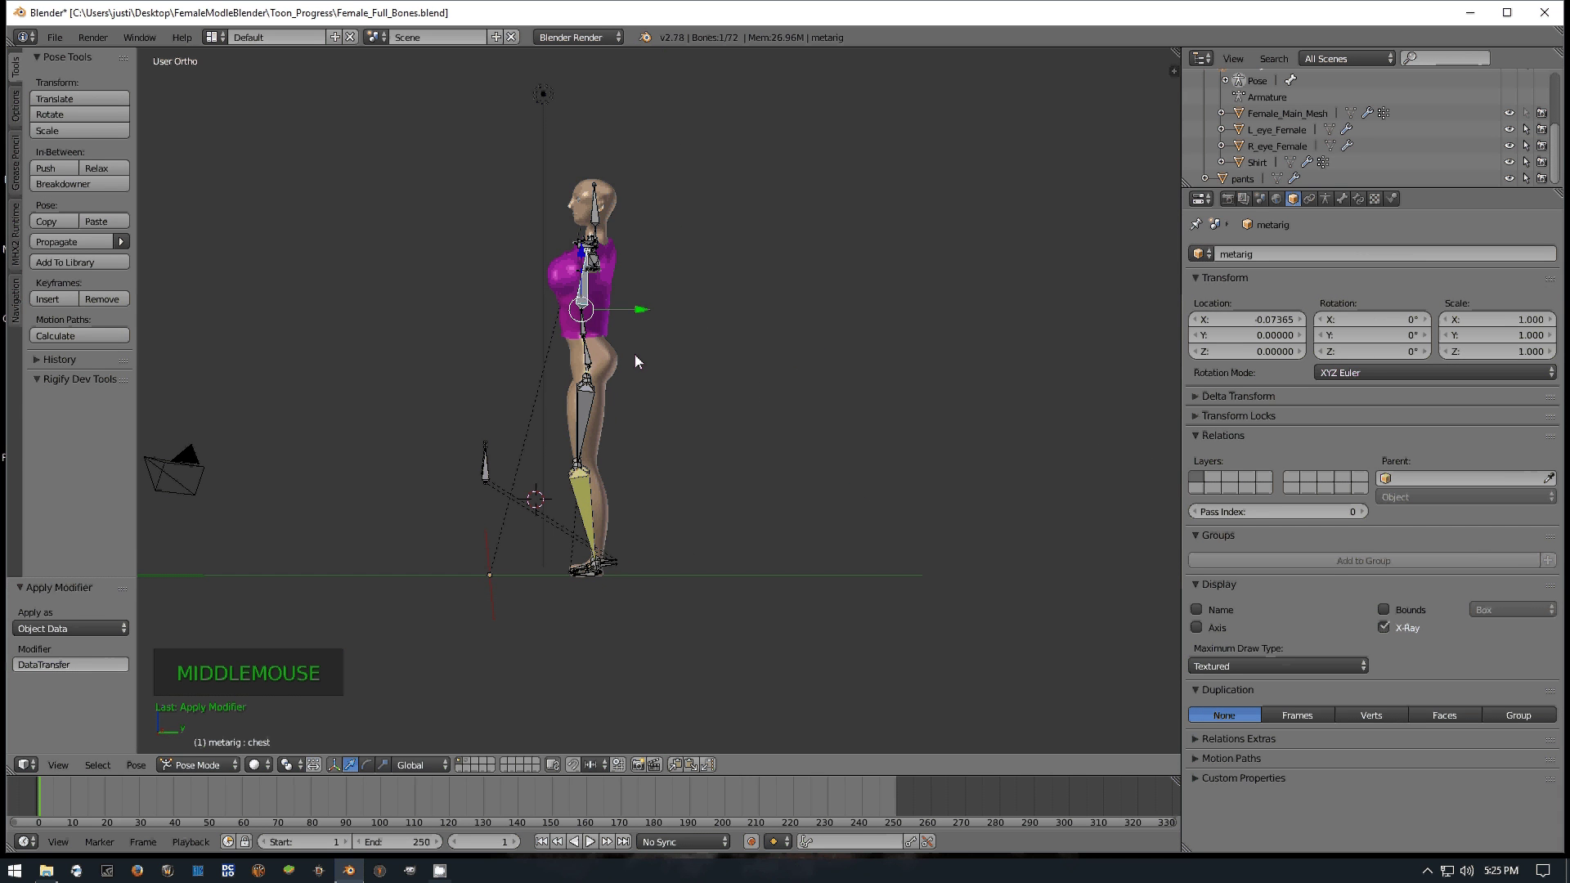
pyautogui.press('r')
pyautogui.press('x')
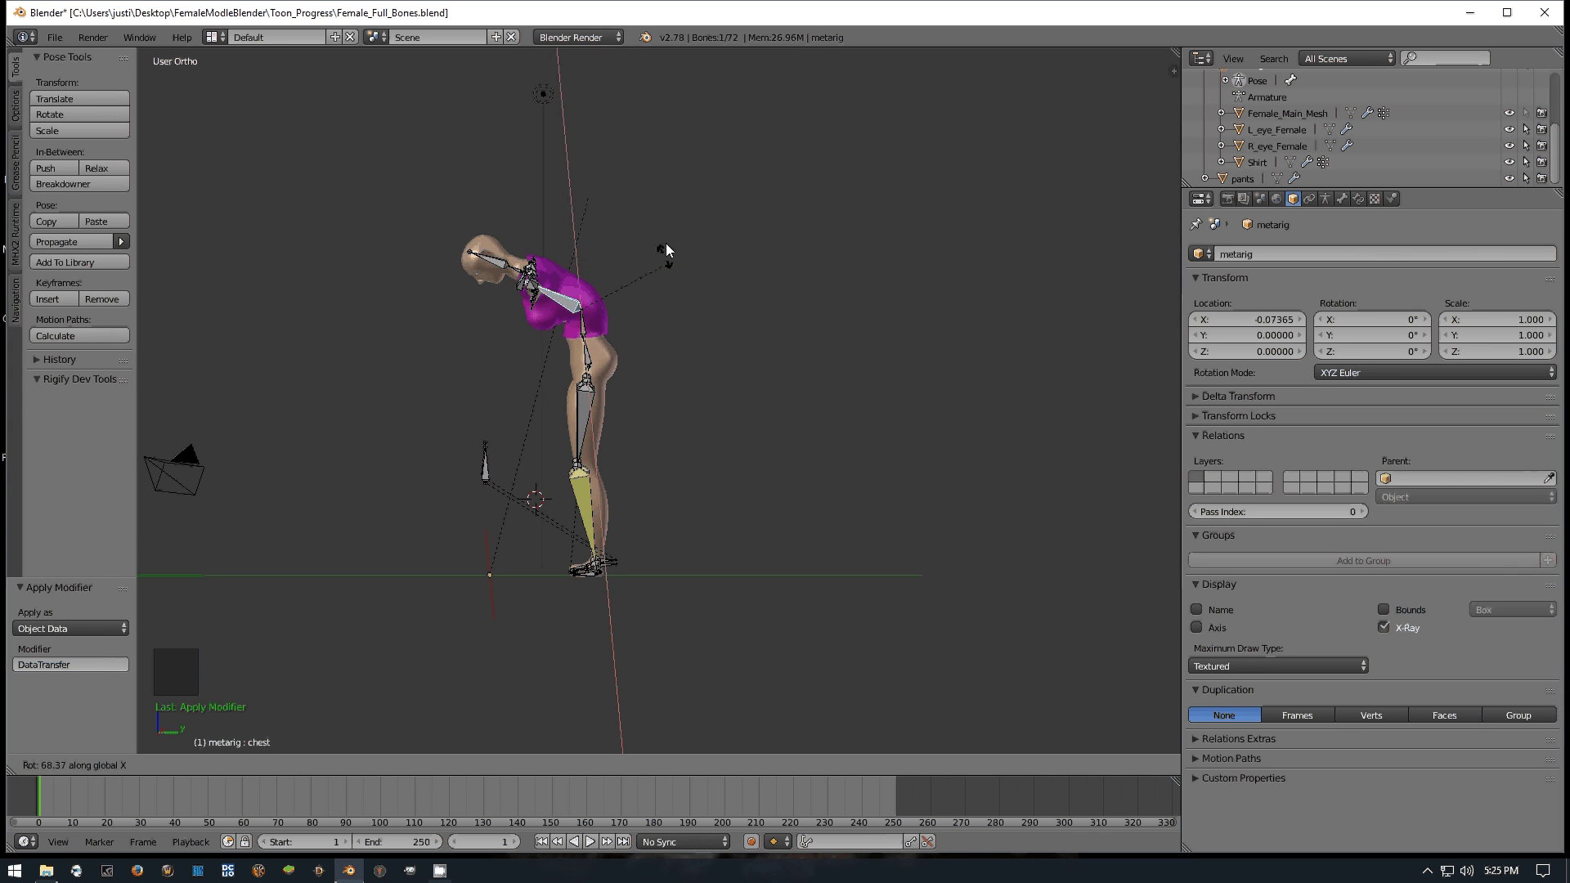
pyautogui.rightClick(610, 293)
pyautogui.moveTo(610, 293); pyautogui.dragTo(803, 372, button='middle')
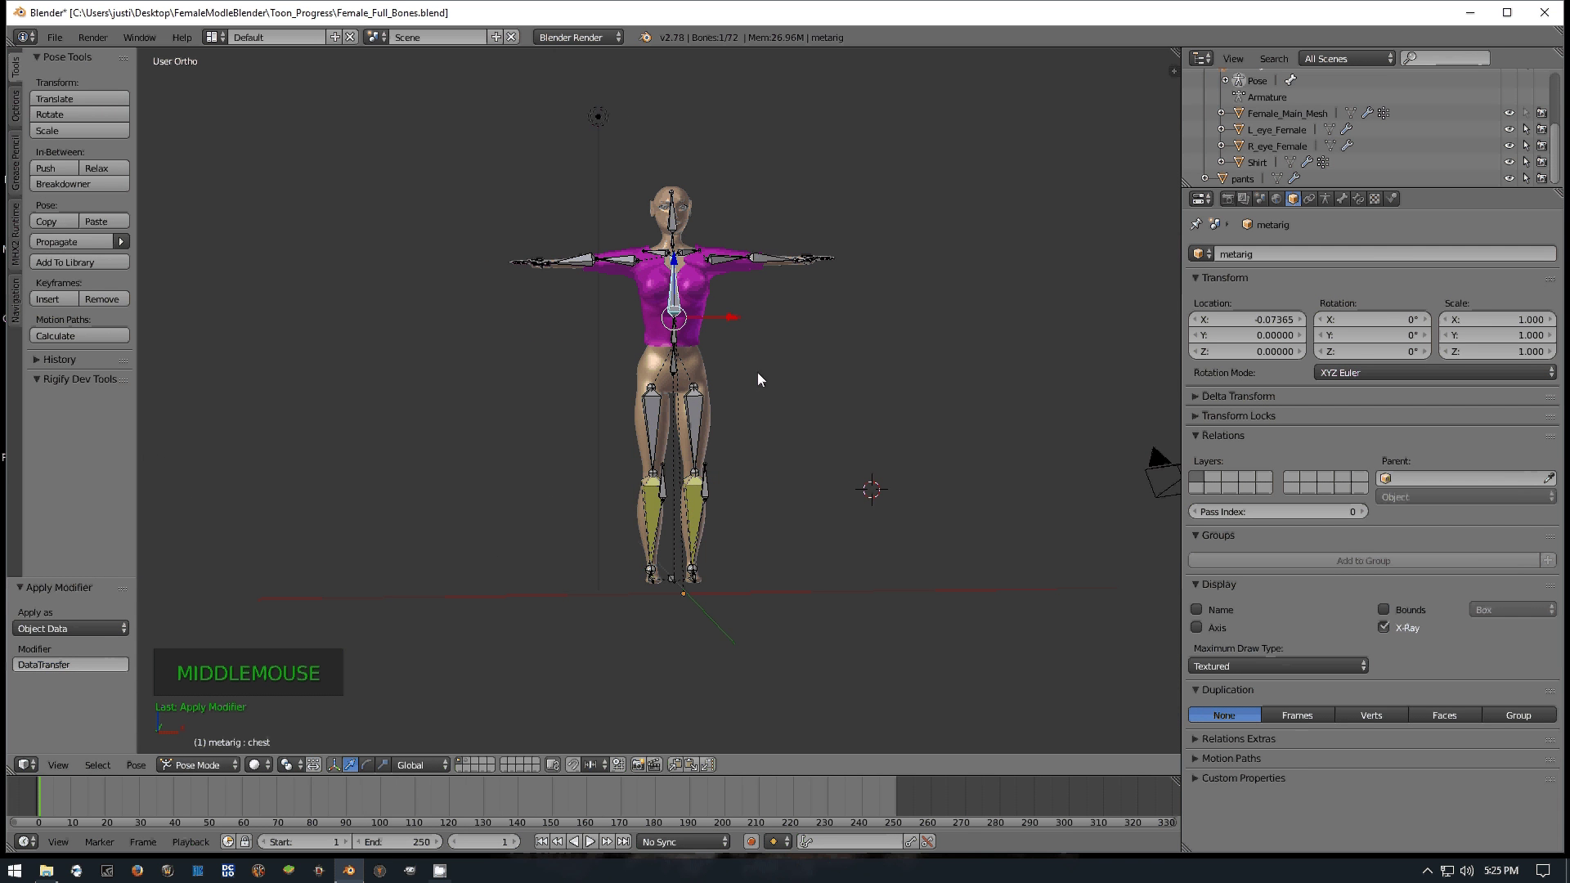
pyautogui.scroll(2, 761, 368)
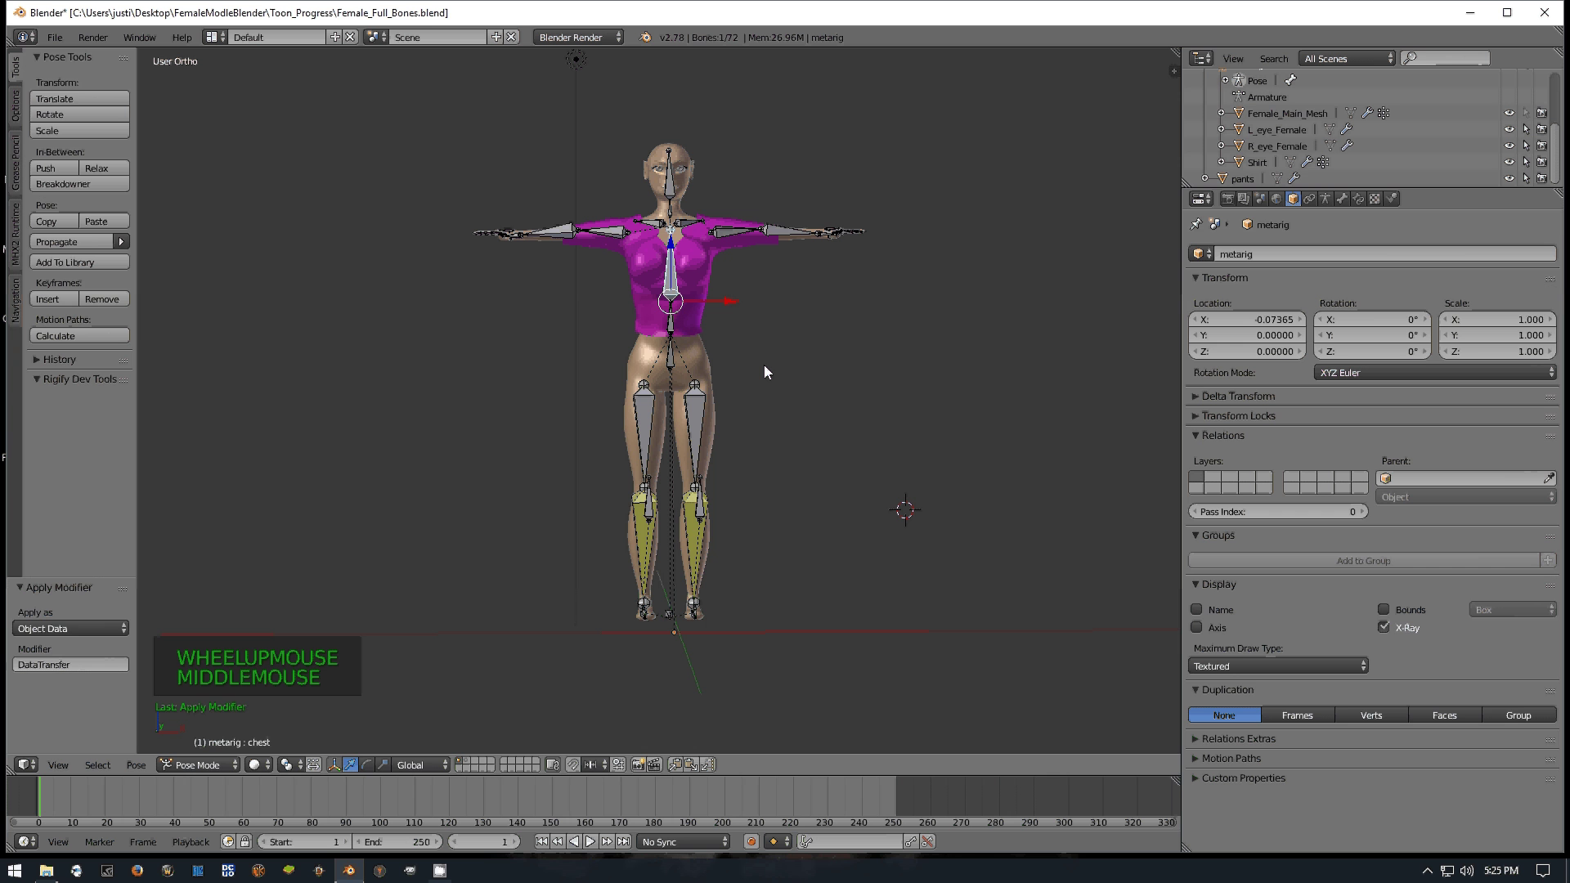